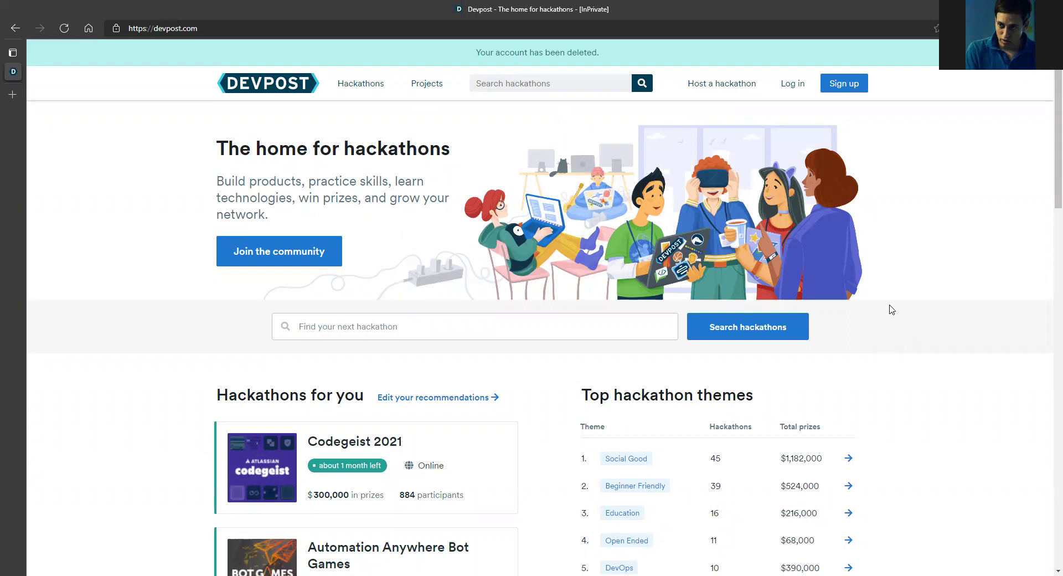
Sign up for a Devpost account with Google and choose Designer as the specialty
{"action": "left_click", "coordinate": [843, 89]}
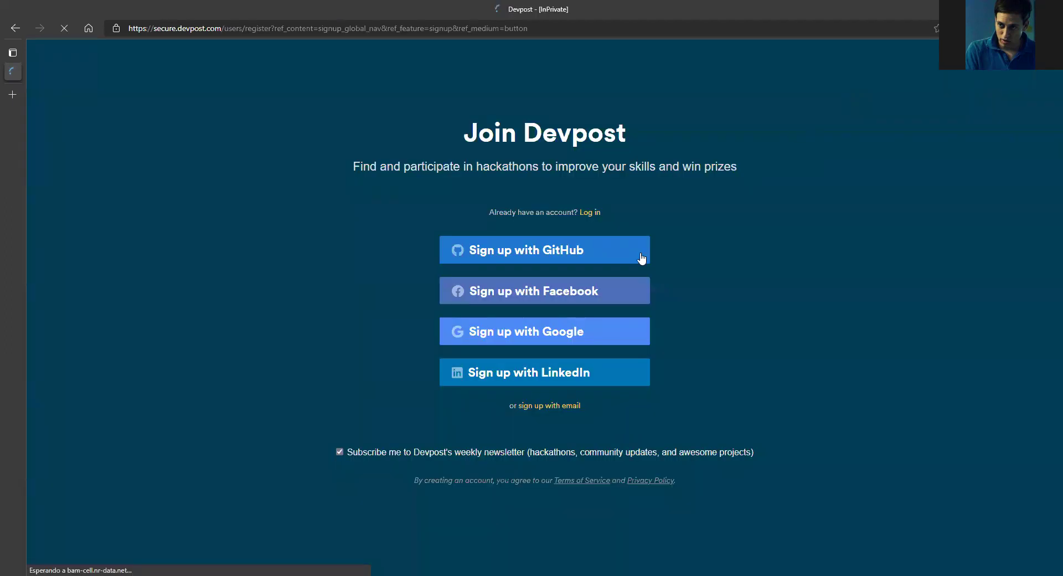
{"action": "left_click", "coordinate": [591, 329]}
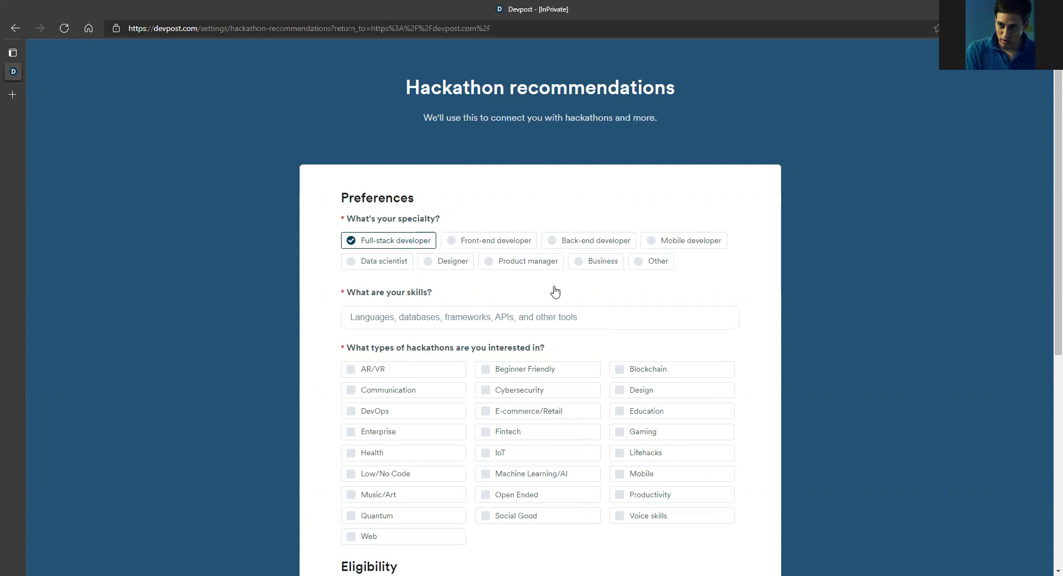
{"action": "left_click", "coordinate": [453, 264]}
{"action": "scroll", "coordinate": [608, 281], "scroll_direction": "down", "scroll_amount": 1}
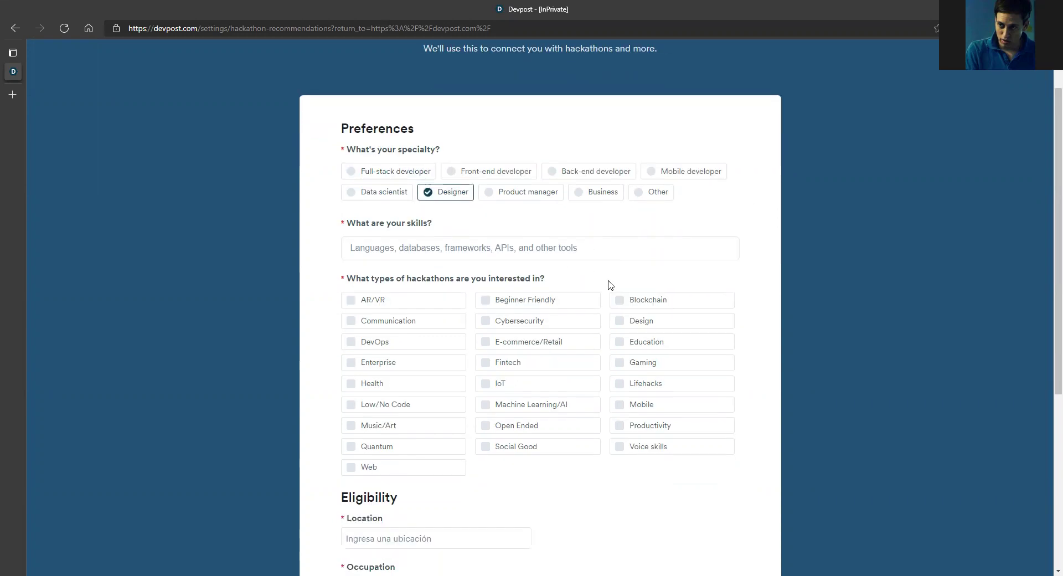
Add photoshop as a skill and select Health as the hackathon type of interest
{"action": "left_click", "coordinate": [436, 237]}
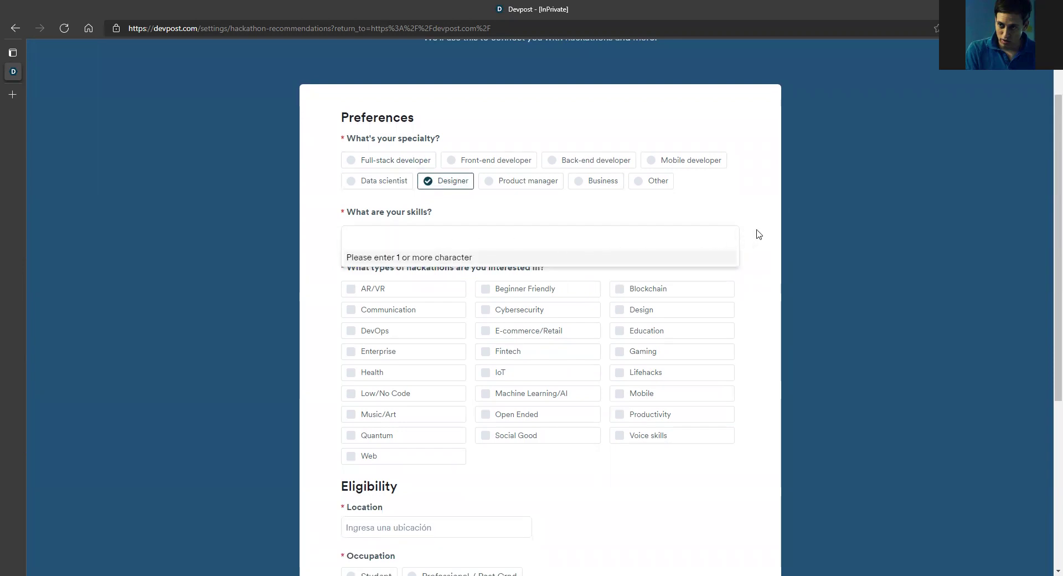
{"action": "type", "text": "phoy"}
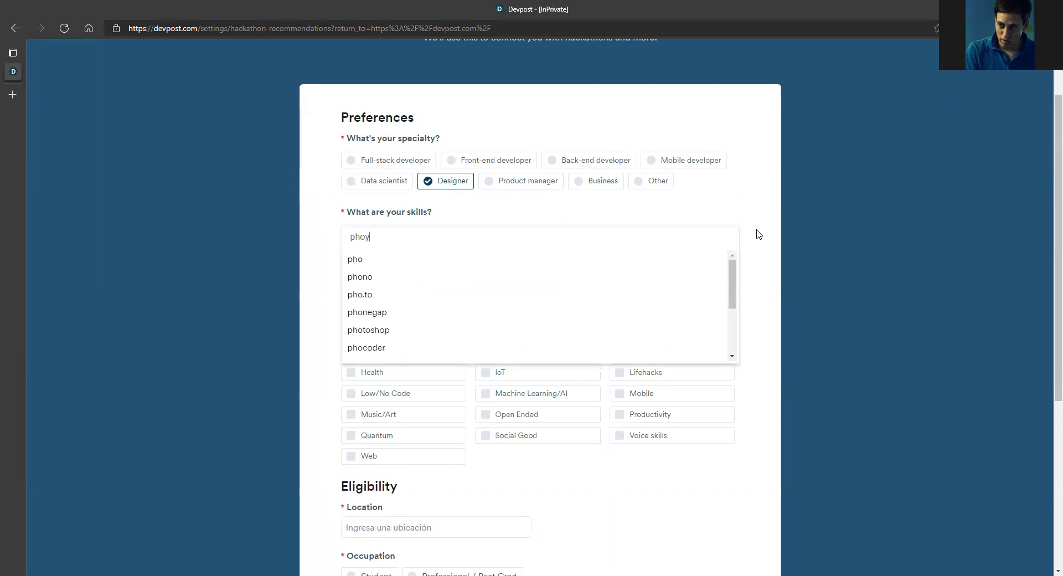
{"action": "key", "text": "BackSpace"}
{"action": "type", "text": "tosh"}
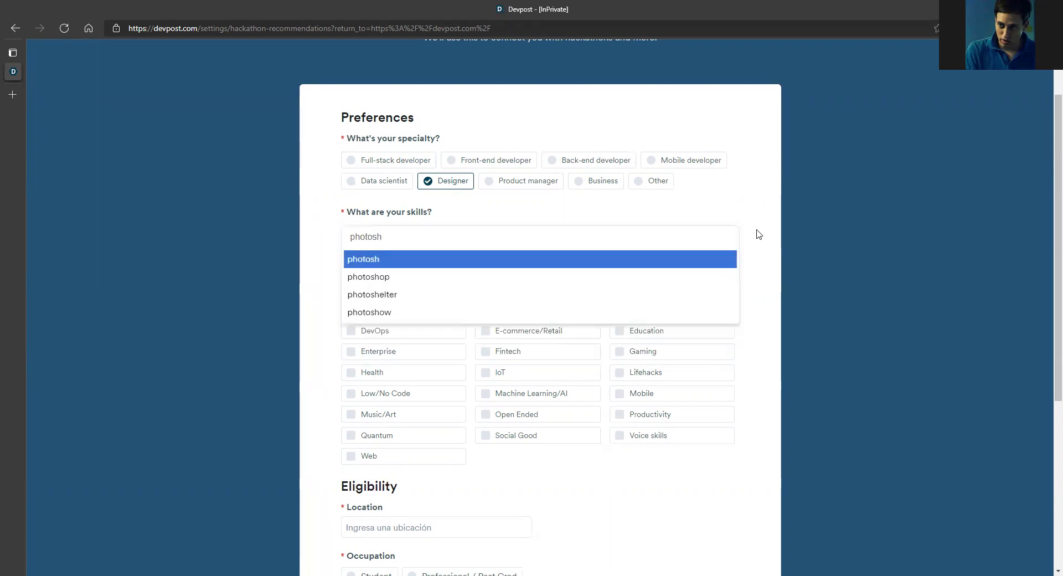
{"action": "left_click", "coordinate": [455, 281]}
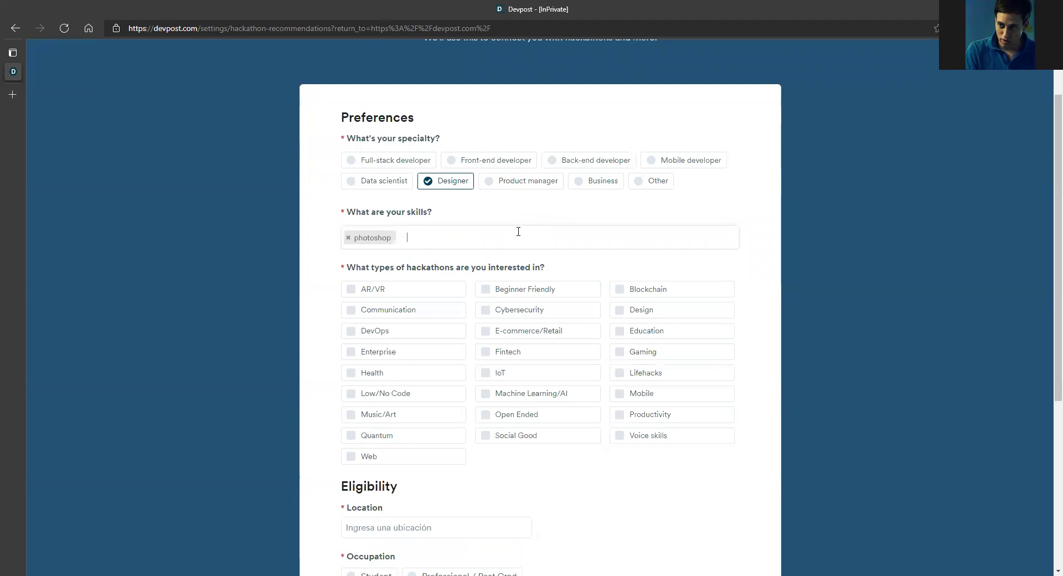
{"action": "scroll", "coordinate": [443, 246], "scroll_direction": "down", "scroll_amount": 1}
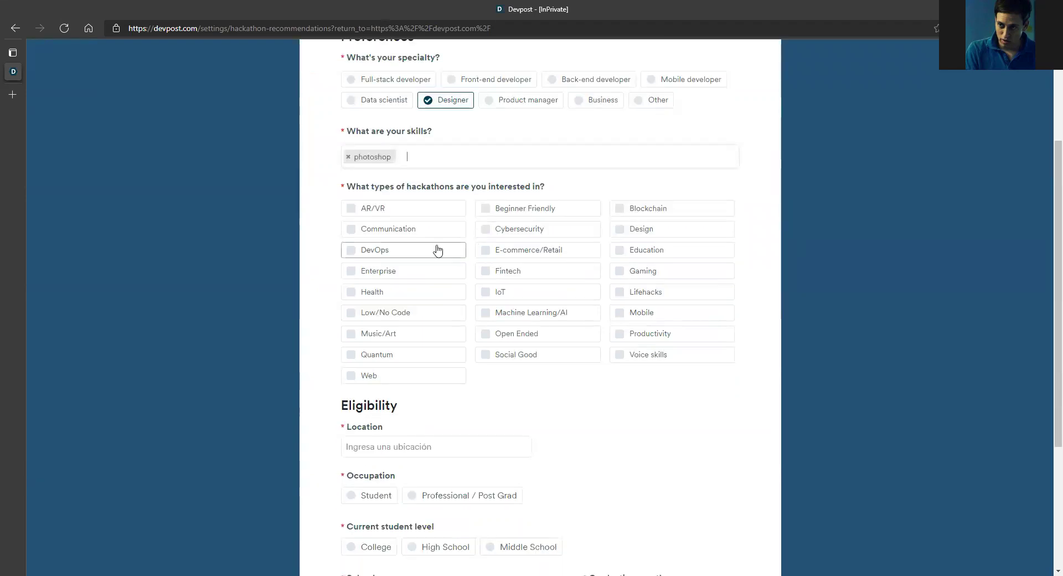
{"action": "left_click", "coordinate": [467, 292]}
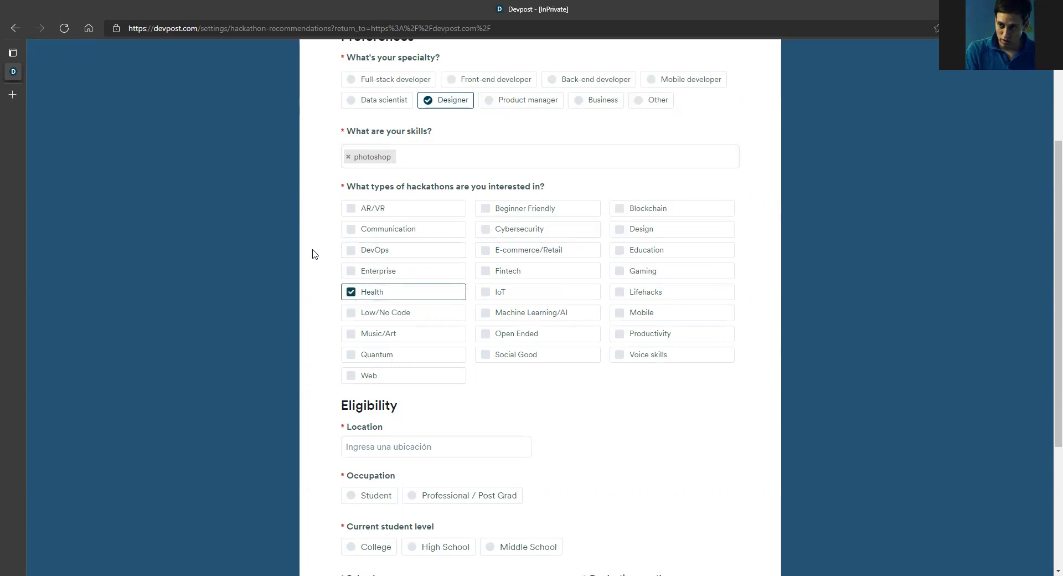
Set the eligibility location to Tokio, Japón
{"action": "scroll", "coordinate": [313, 252], "scroll_direction": "down", "scroll_amount": 2}
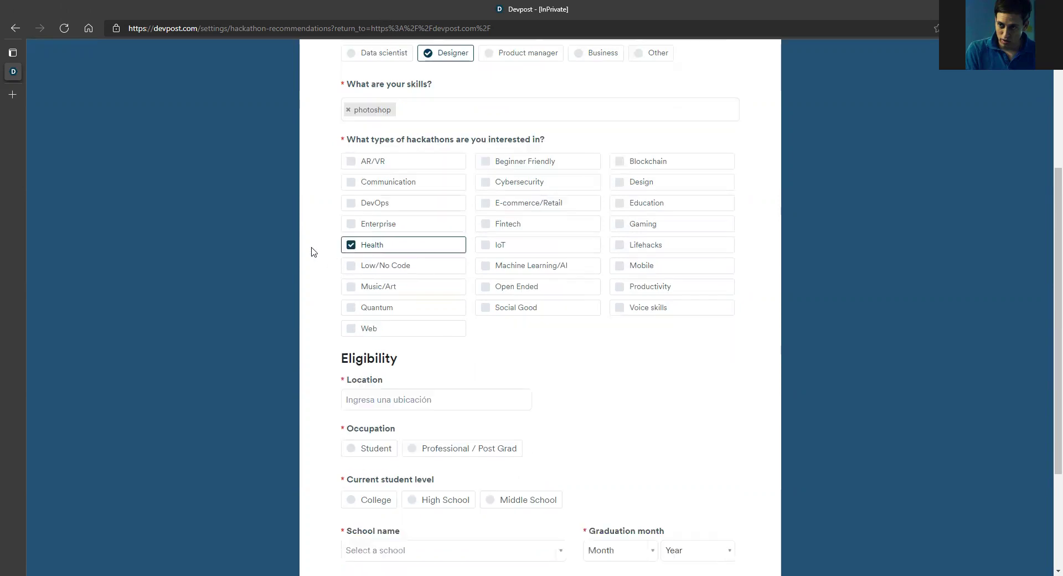
{"action": "left_click", "coordinate": [348, 359]}
{"action": "scroll", "coordinate": [301, 305], "scroll_direction": "down", "scroll_amount": 2}
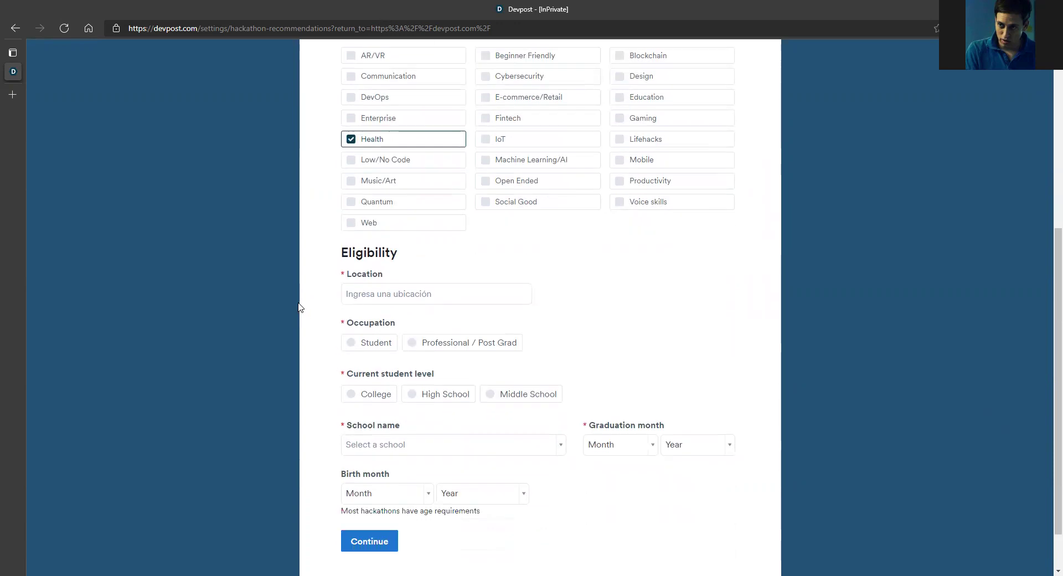
{"action": "type", "text": "tokio"}
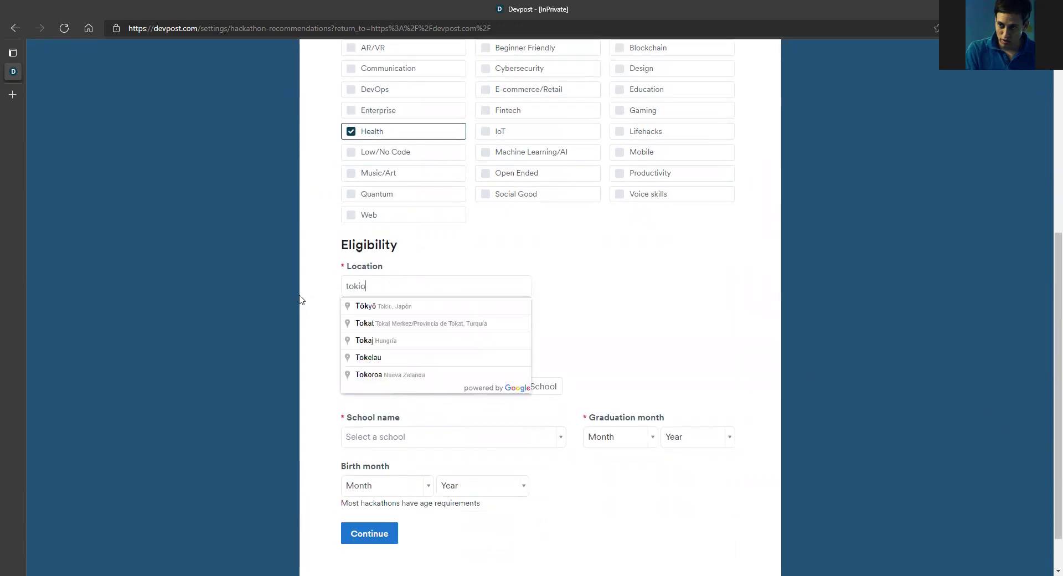
{"action": "key", "text": "Down"}
{"action": "key", "text": "Return"}
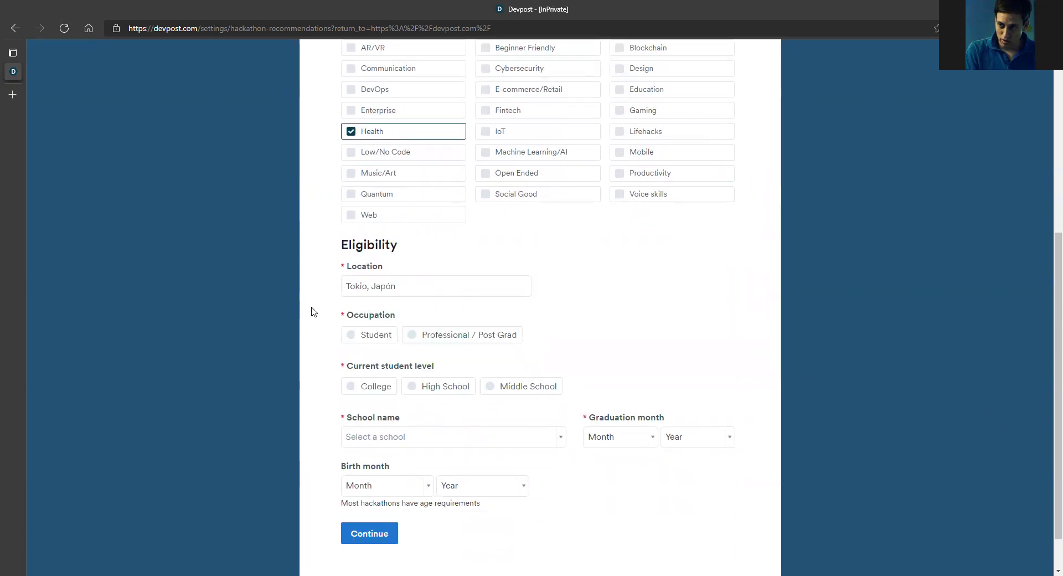
Choose Student as the occupation with College as the student level, and open the school name selection
{"action": "scroll", "coordinate": [310, 311], "scroll_direction": "down", "scroll_amount": 1}
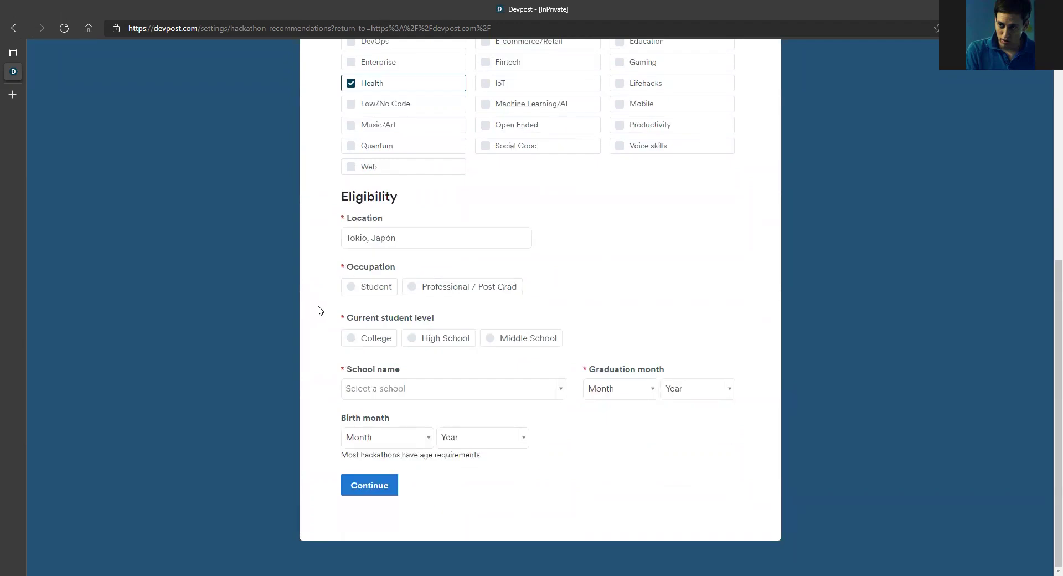
{"action": "left_click", "coordinate": [351, 287]}
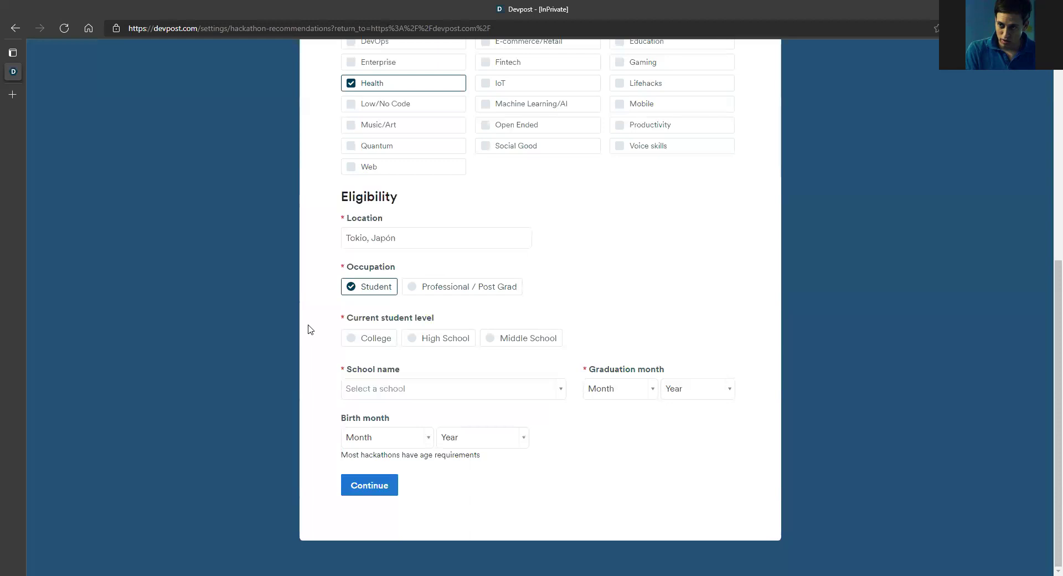
{"action": "left_click", "coordinate": [351, 338]}
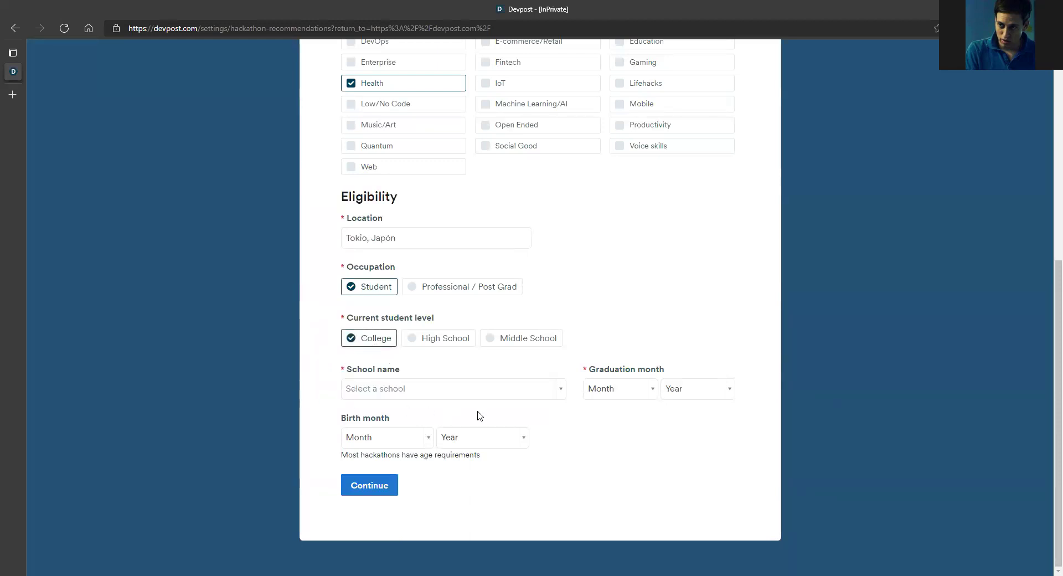
{"action": "left_click", "coordinate": [560, 395]}
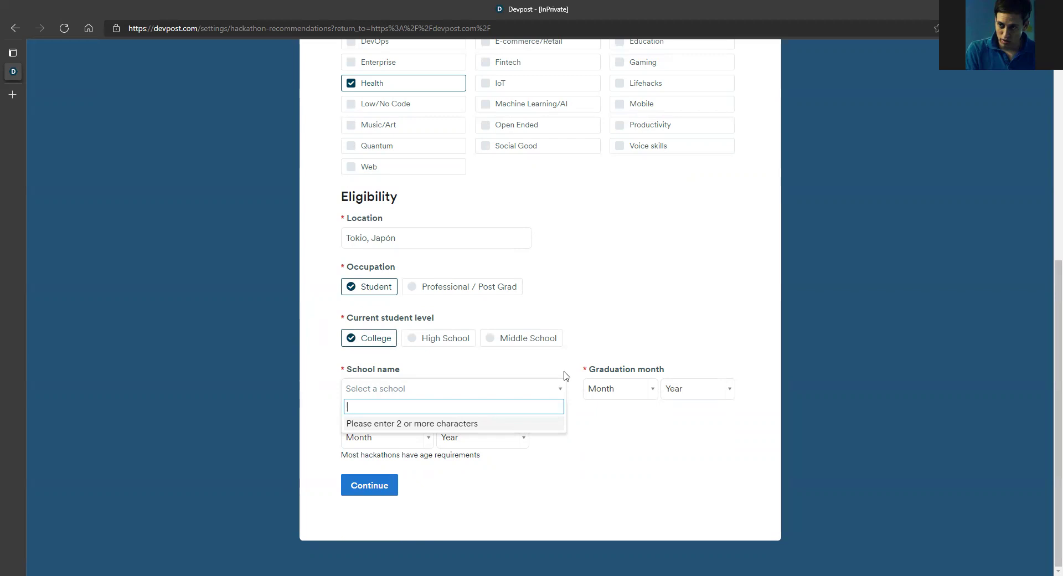
Set the occupation to Professional / Post Grad and answer No to being currently employed in tech
{"action": "double_click", "coordinate": [454, 289]}
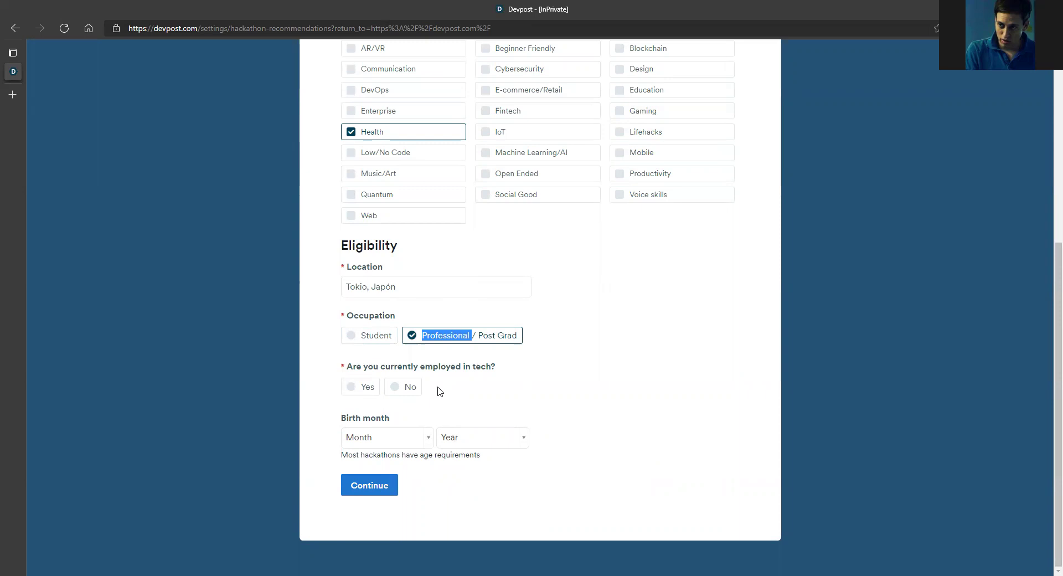
{"action": "left_click", "coordinate": [362, 386]}
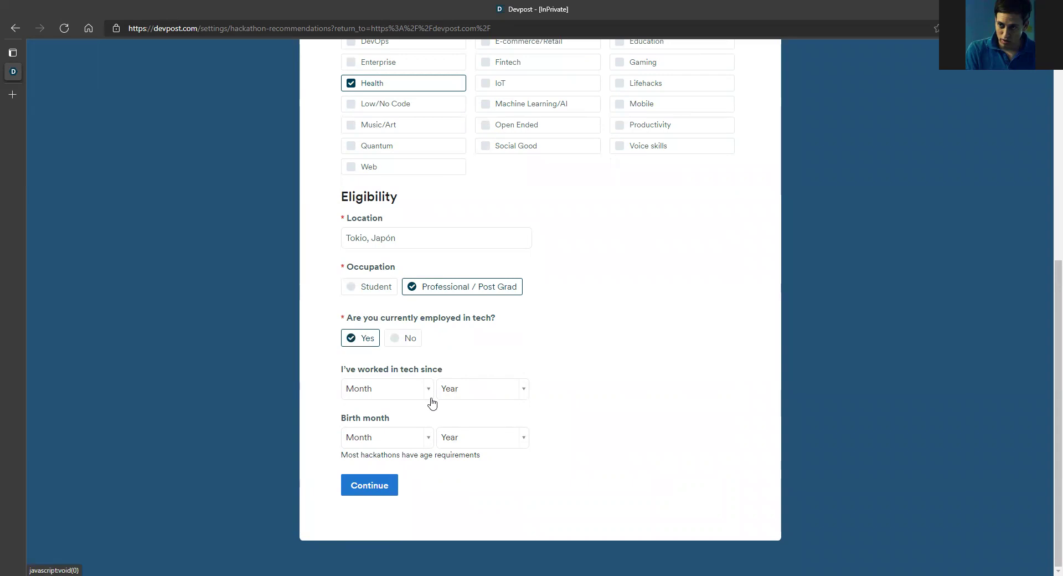
{"action": "left_click", "coordinate": [410, 339]}
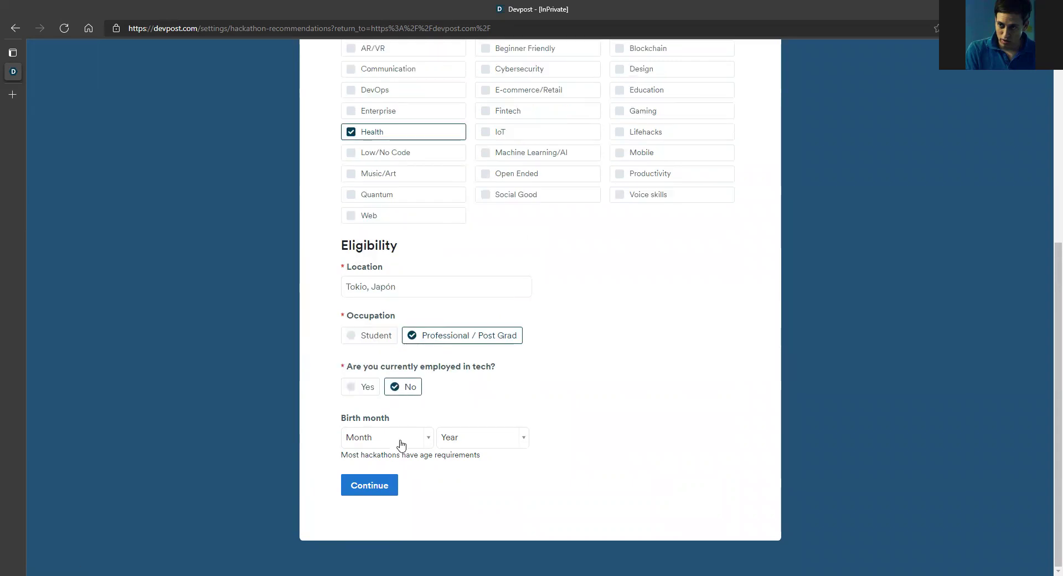
Fill in the birth month and year, and submit the hackathon recommendations form
{"action": "left_click", "coordinate": [431, 443]}
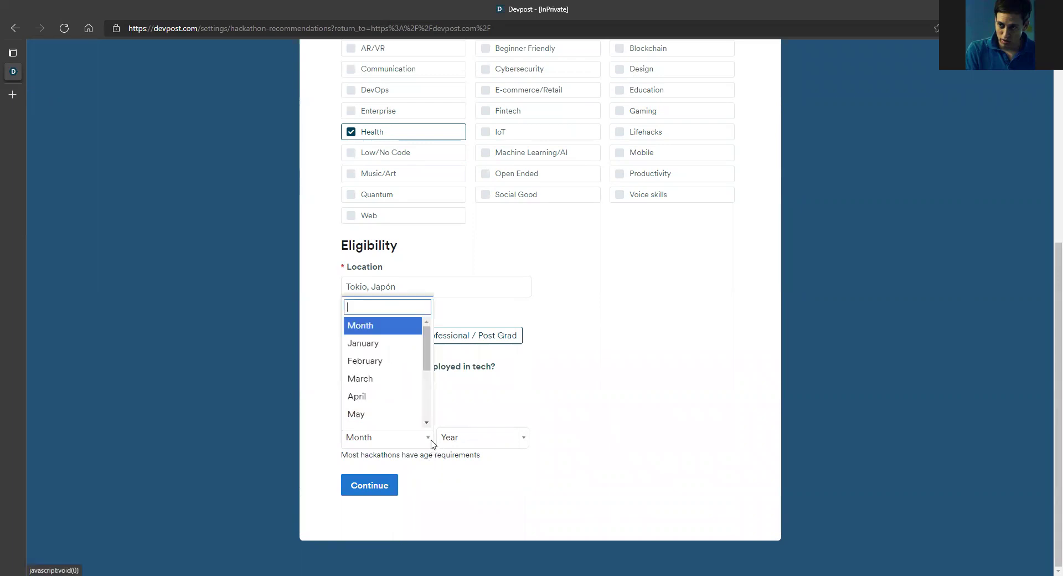
{"action": "scroll", "coordinate": [407, 416], "scroll_direction": "down", "scroll_amount": 3}
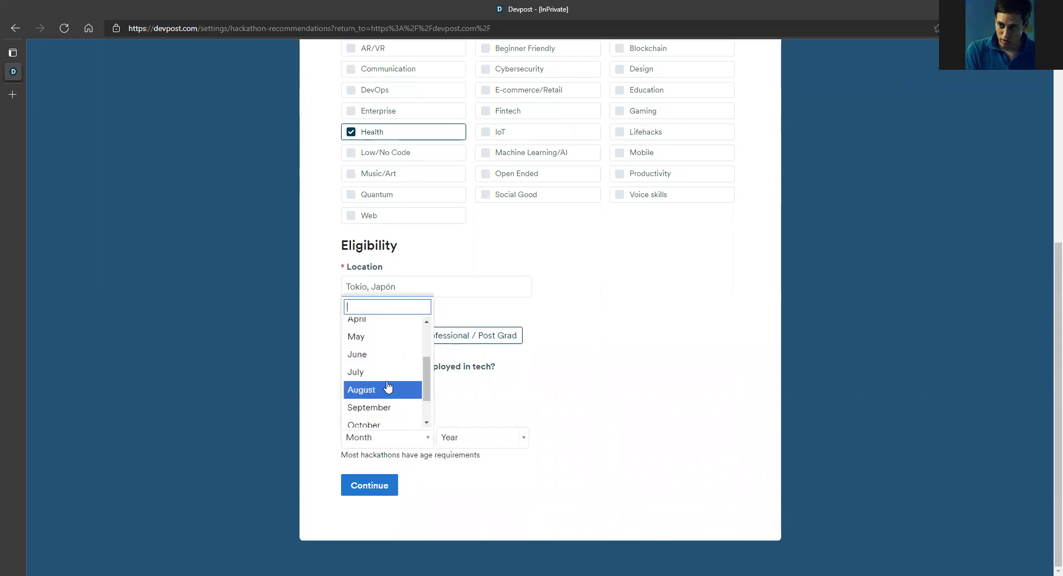
{"action": "left_click", "coordinate": [387, 387]}
{"action": "left_click", "coordinate": [477, 437]}
{"action": "scroll", "coordinate": [487, 419], "scroll_direction": "down", "scroll_amount": 8}
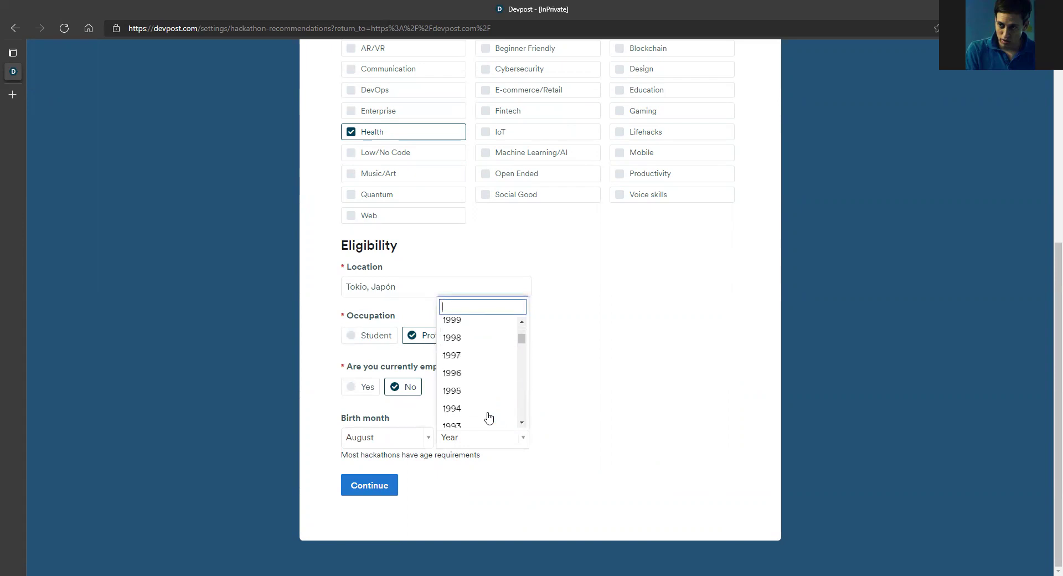
{"action": "scroll", "coordinate": [488, 418], "scroll_direction": "down", "scroll_amount": 1}
{"action": "left_click", "coordinate": [488, 418]}
{"action": "left_click", "coordinate": [386, 487]}
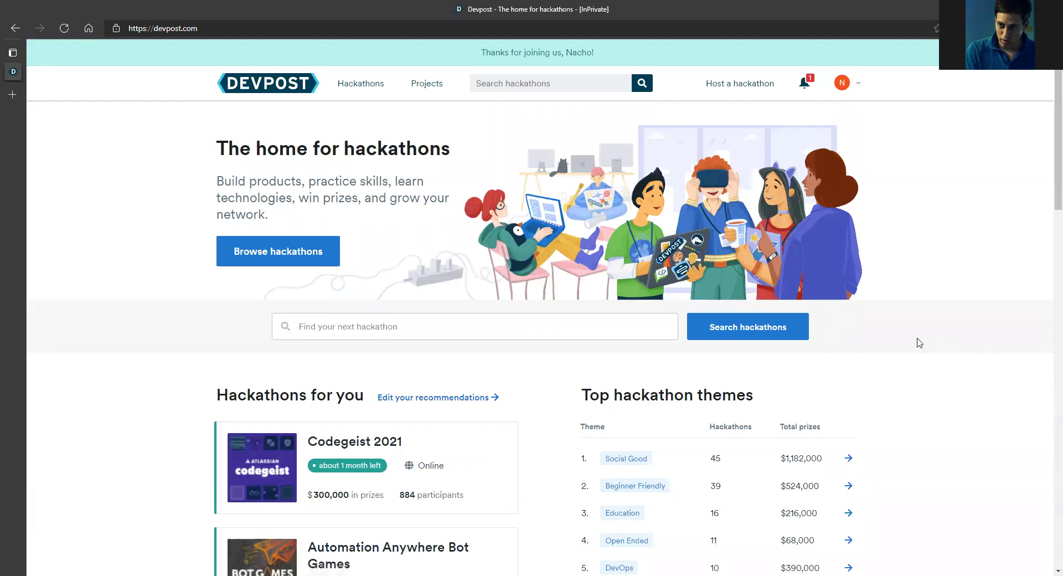
Search the hackathons for "maker possible"
{"action": "left_click", "coordinate": [501, 78]}
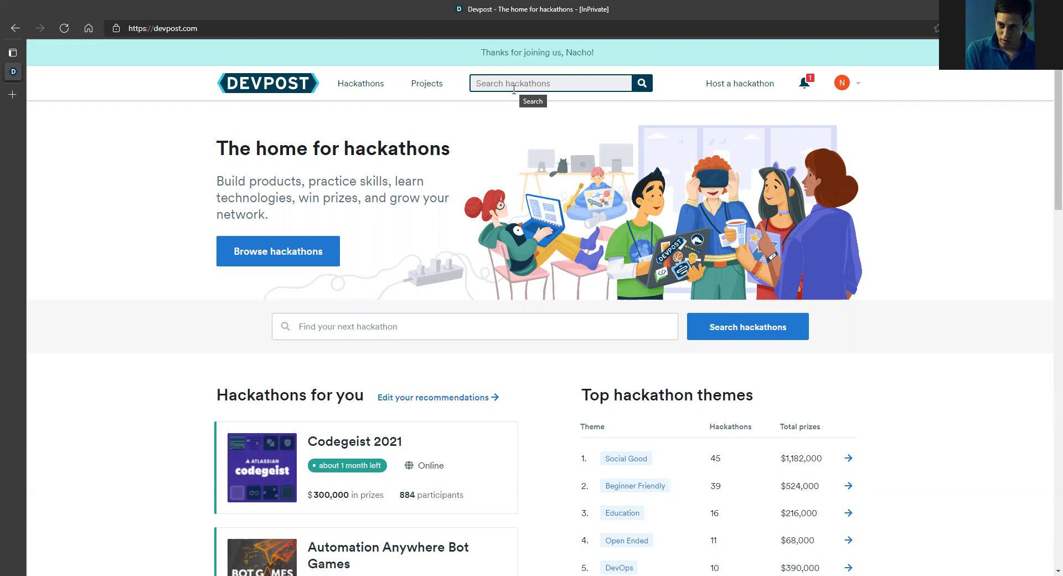
{"action": "left_click", "coordinate": [514, 88]}
{"action": "type", "text": "maker possible"}
{"action": "key", "text": "Return"}
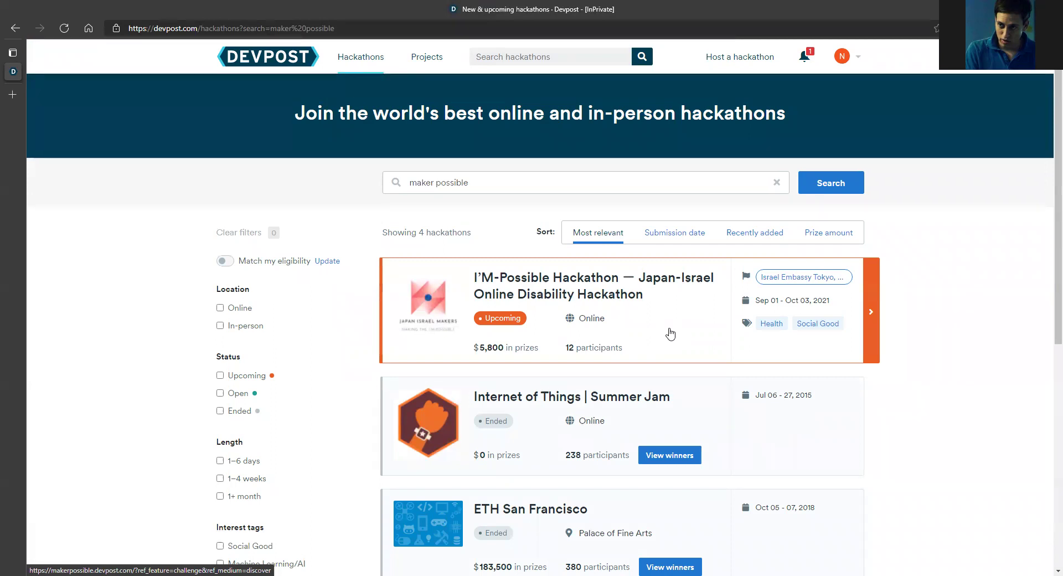
Open the I'M-Possible Hackathon (Japan-Israel Online Disability Hackathon) and start joining it
{"action": "left_click", "coordinate": [670, 333]}
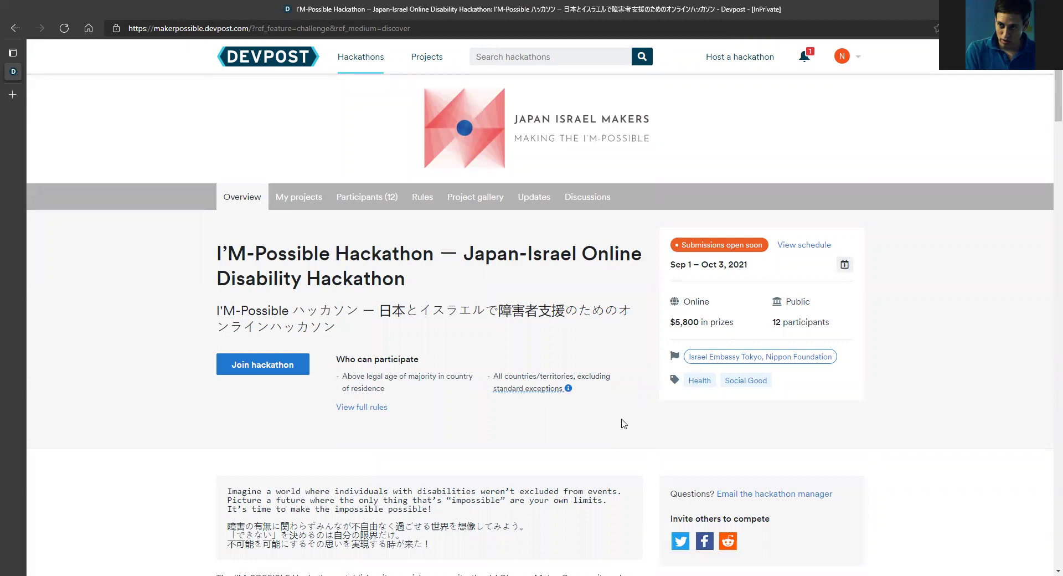
{"action": "scroll", "coordinate": [624, 425], "scroll_direction": "down", "scroll_amount": 1}
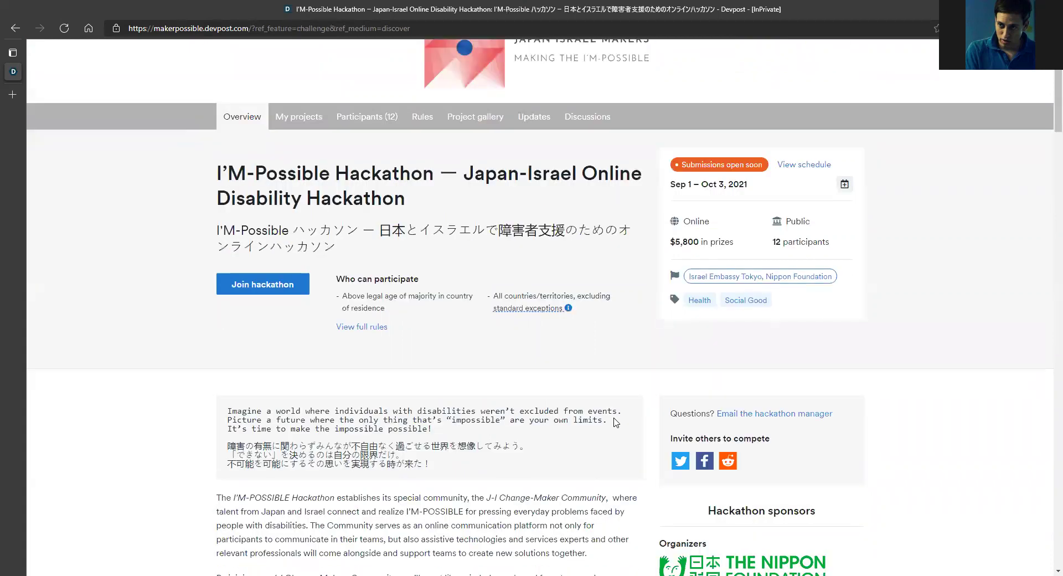
{"action": "left_click", "coordinate": [265, 295]}
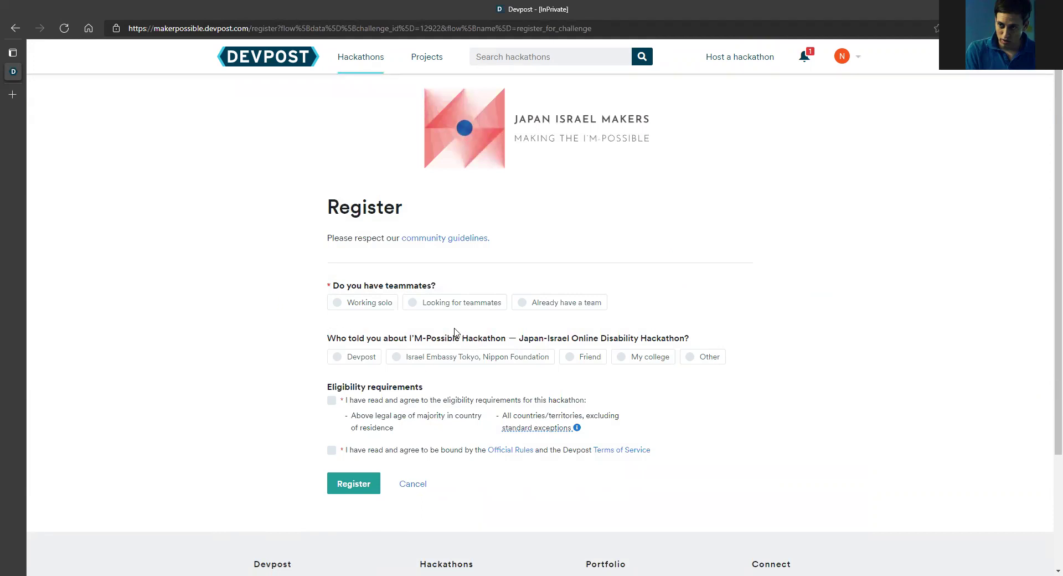
Answer the teammates question with Looking for teammates and enter the introduction "Hi, I'm a designer"
{"action": "left_click", "coordinate": [480, 306]}
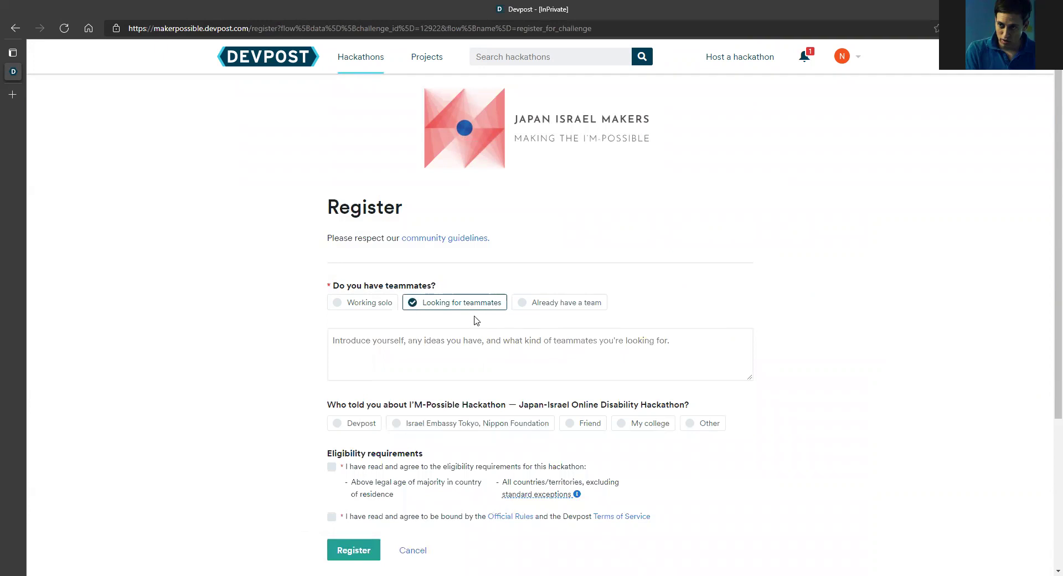
{"action": "left_click", "coordinate": [464, 340]}
{"action": "type", "text": "Hi, I'm a designer"}
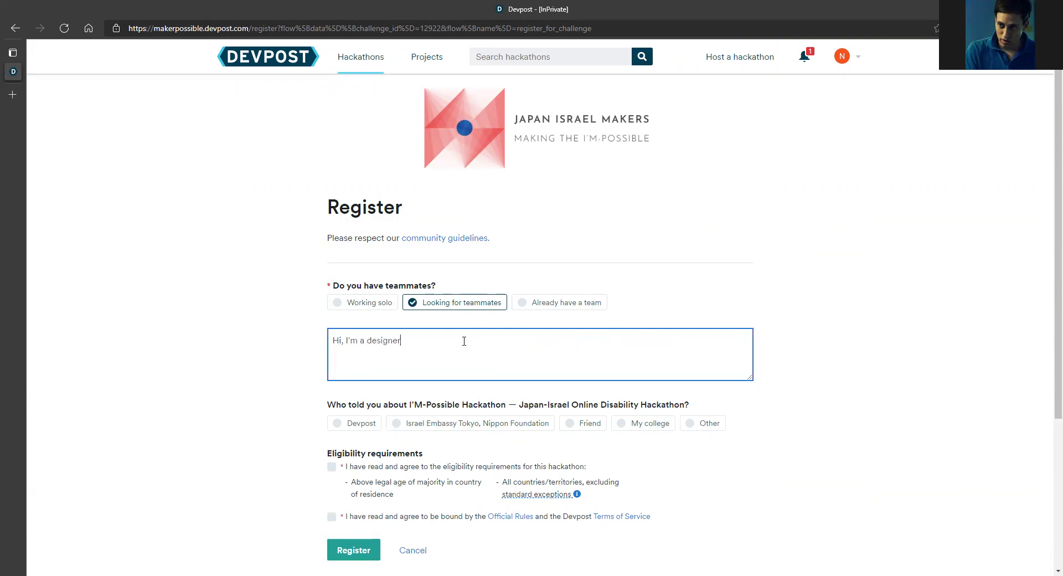
{"action": "left_click", "coordinate": [267, 368]}
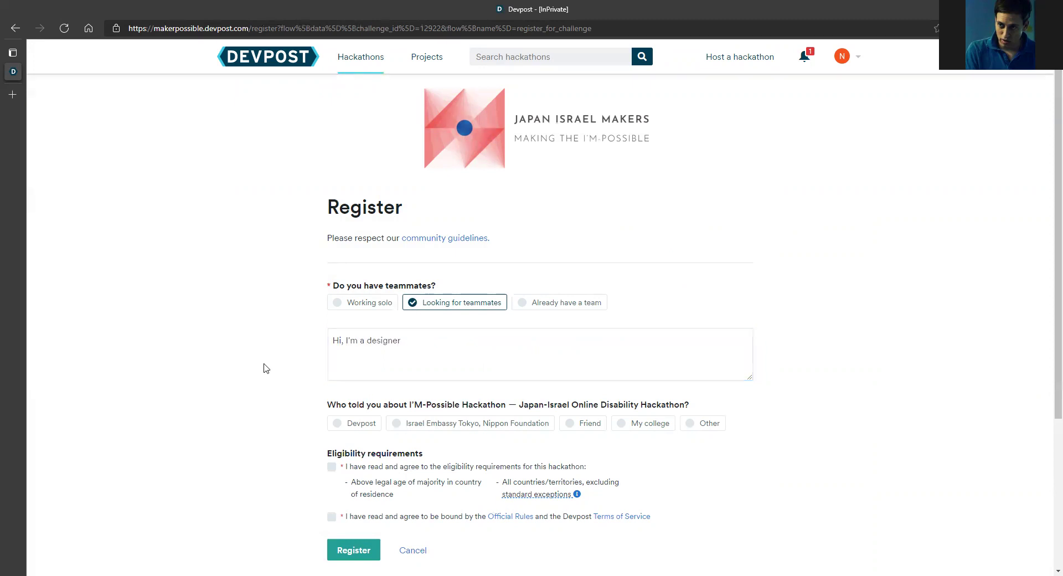
Give Israel Embassy Tokyo, Nippon Foundation as the referral source, via Email
{"action": "scroll", "coordinate": [276, 373], "scroll_direction": "down", "scroll_amount": 1}
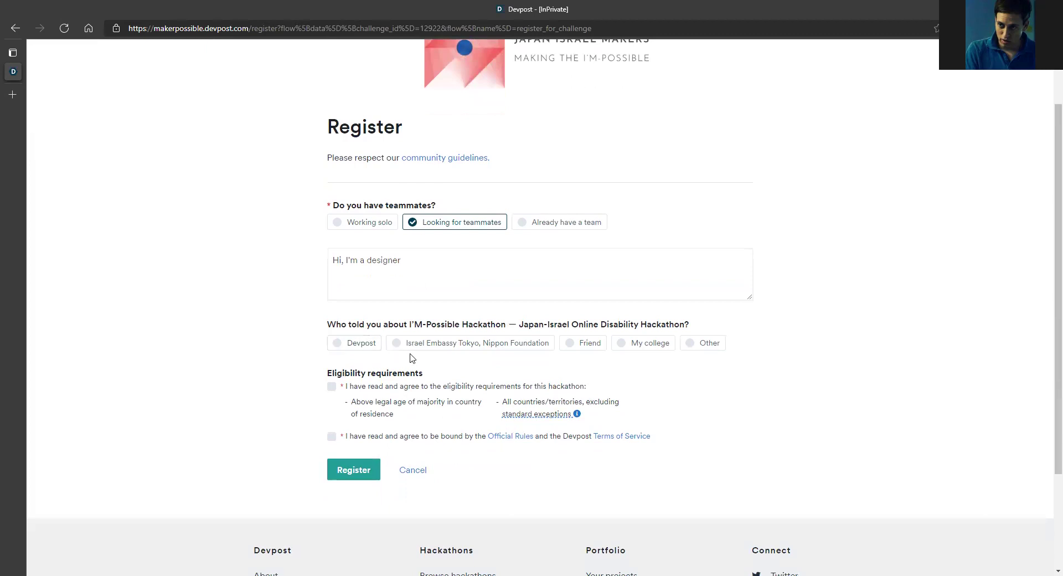
{"action": "left_click", "coordinate": [432, 344]}
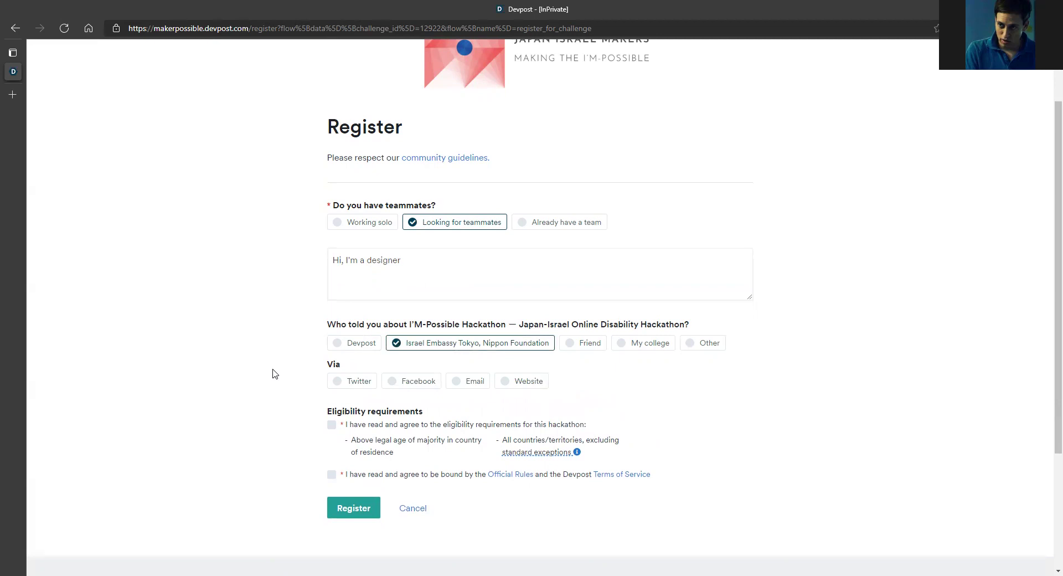
{"action": "left_click", "coordinate": [453, 382]}
{"action": "scroll", "coordinate": [239, 391], "scroll_direction": "down", "scroll_amount": 2}
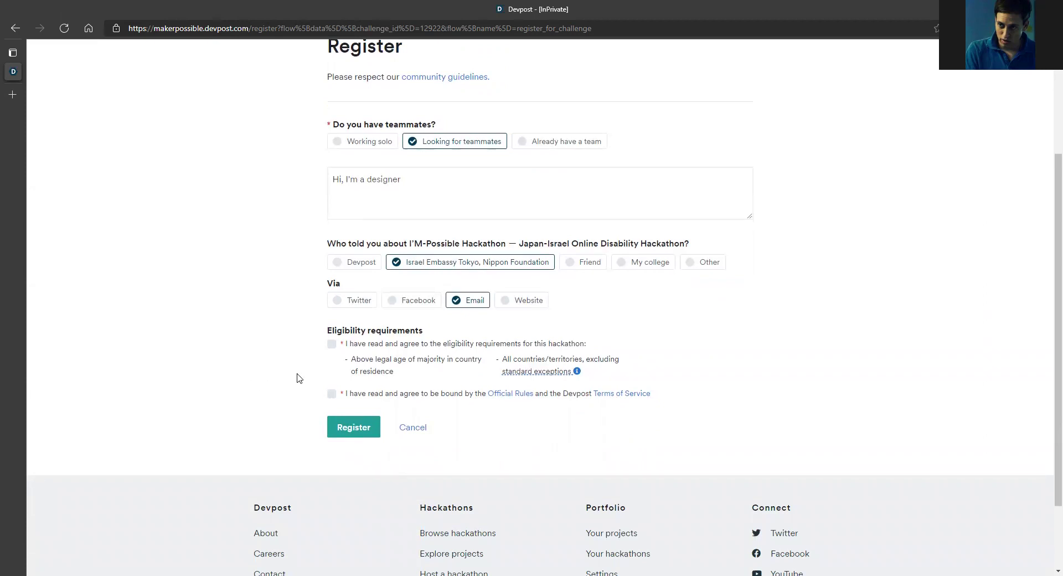
Accept the eligibility requirements, the Official Rules and the Terms of Service, and submit the hackathon registration
{"action": "left_click", "coordinate": [331, 344]}
{"action": "left_click", "coordinate": [331, 395]}
{"action": "left_click", "coordinate": [350, 434]}
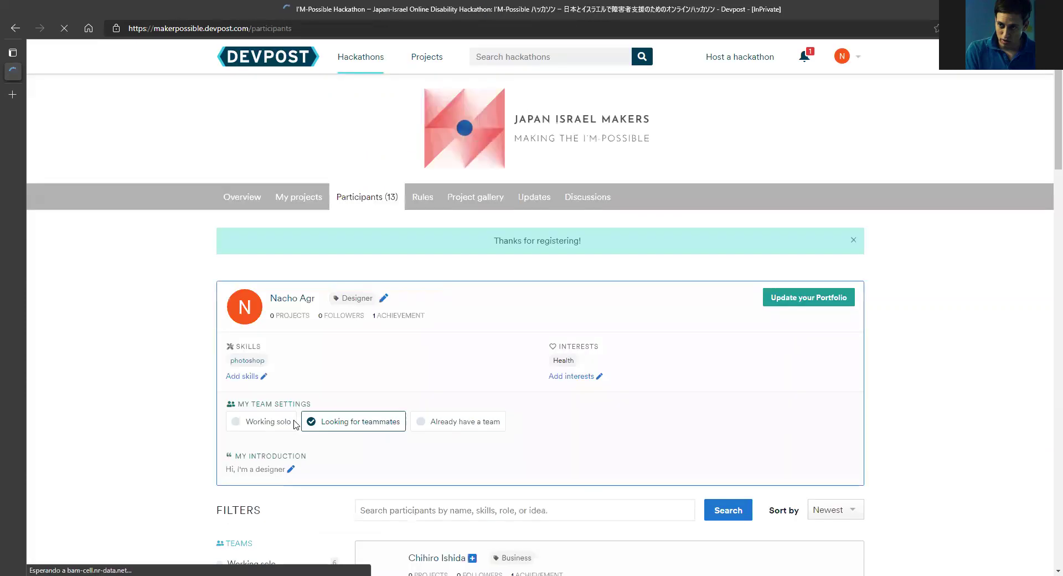
Examine the hackathon's participant list, including the team, specialty and skill filters and the participants' skills and interests
{"action": "scroll", "coordinate": [297, 425], "scroll_direction": "down", "scroll_amount": 3}
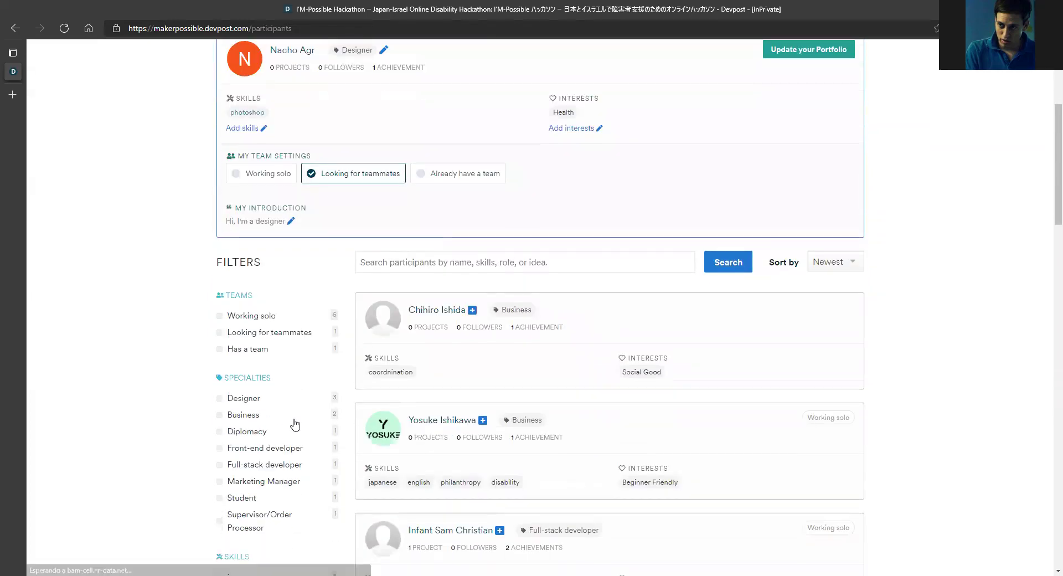
{"action": "scroll", "coordinate": [295, 424], "scroll_direction": "down", "scroll_amount": 5}
{"action": "scroll", "coordinate": [295, 425], "scroll_direction": "down", "scroll_amount": 1}
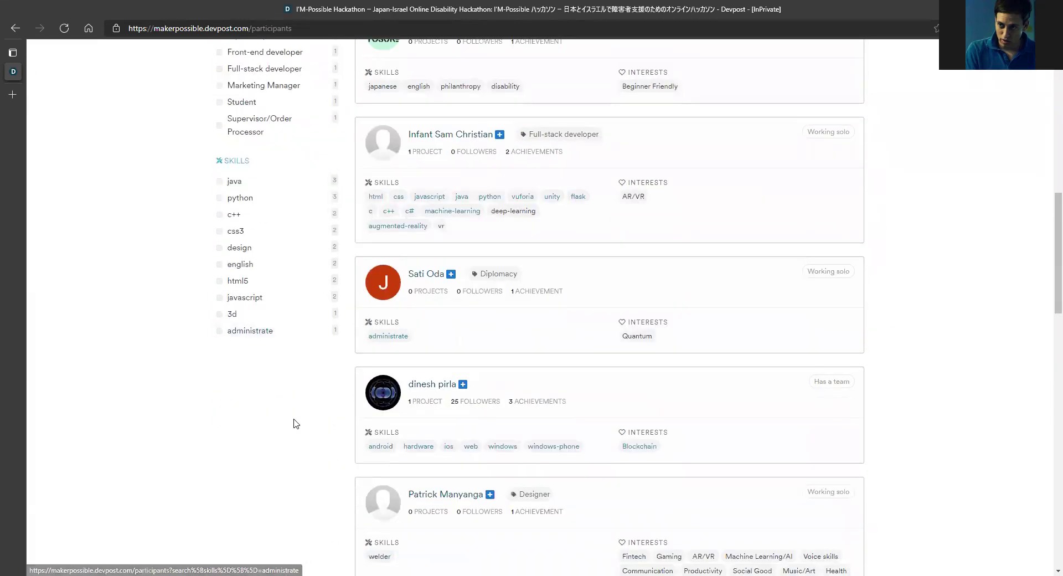
{"action": "scroll", "coordinate": [293, 442], "scroll_direction": "up", "scroll_amount": 1}
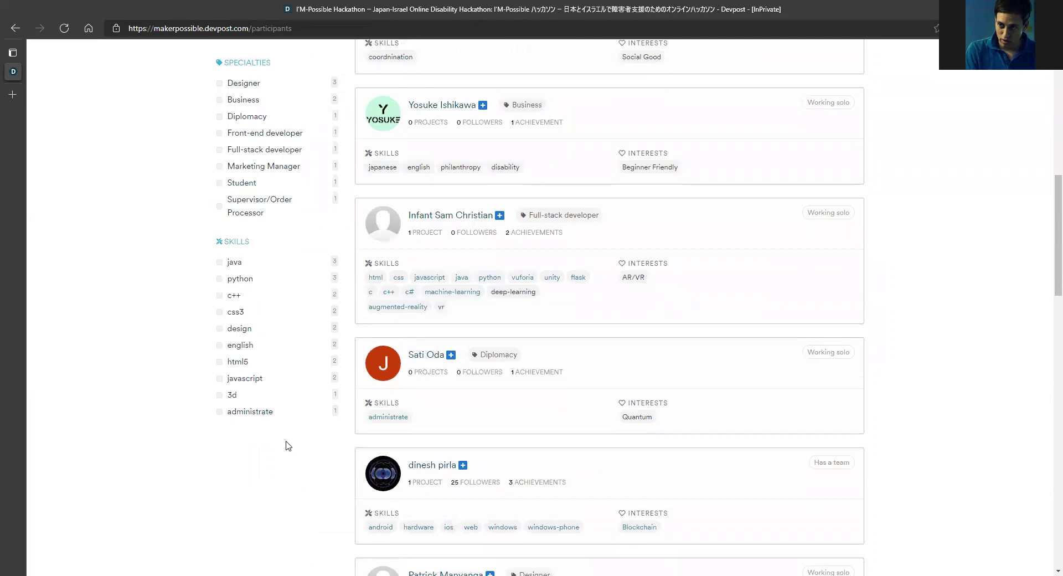
{"action": "scroll", "coordinate": [288, 446], "scroll_direction": "up", "scroll_amount": 10}
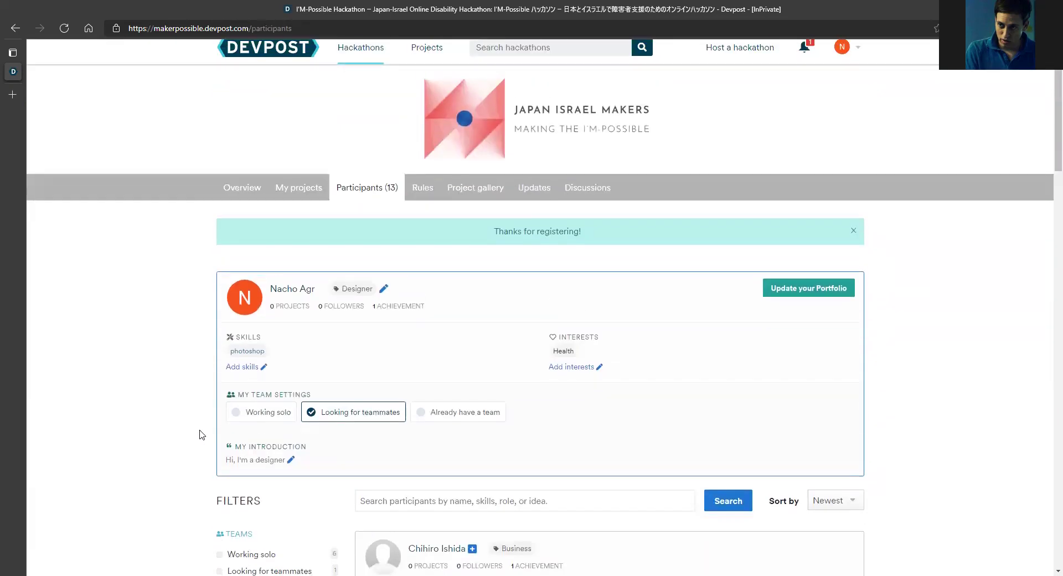
{"action": "scroll", "coordinate": [200, 435], "scroll_direction": "down", "scroll_amount": 10}
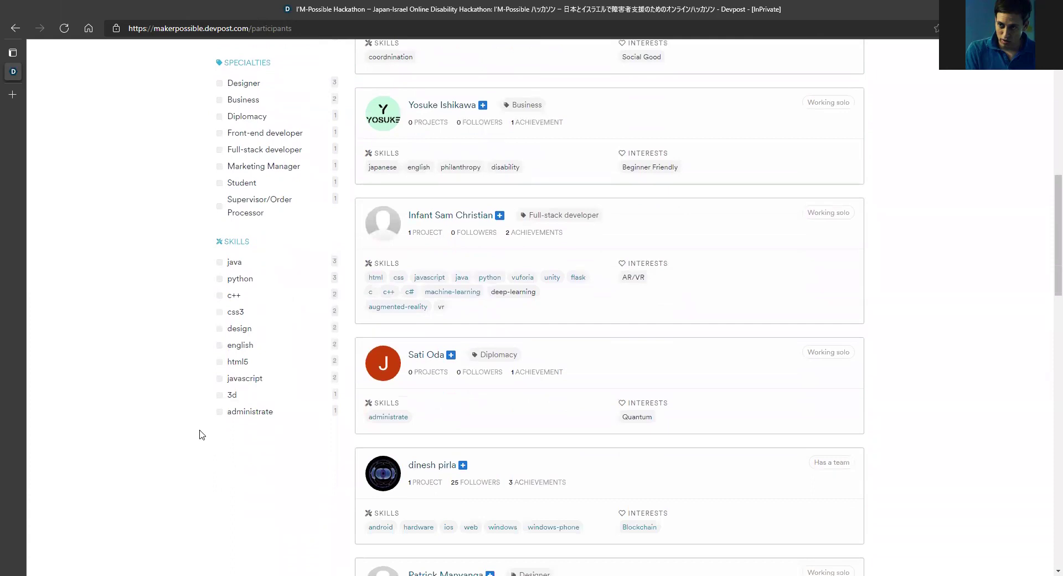
{"action": "scroll", "coordinate": [200, 435], "scroll_direction": "up", "scroll_amount": 3}
Open the profile of the Business participant with philanthropy and disability skills, view their hackathons and follow them
{"action": "left_click", "coordinate": [425, 267]}
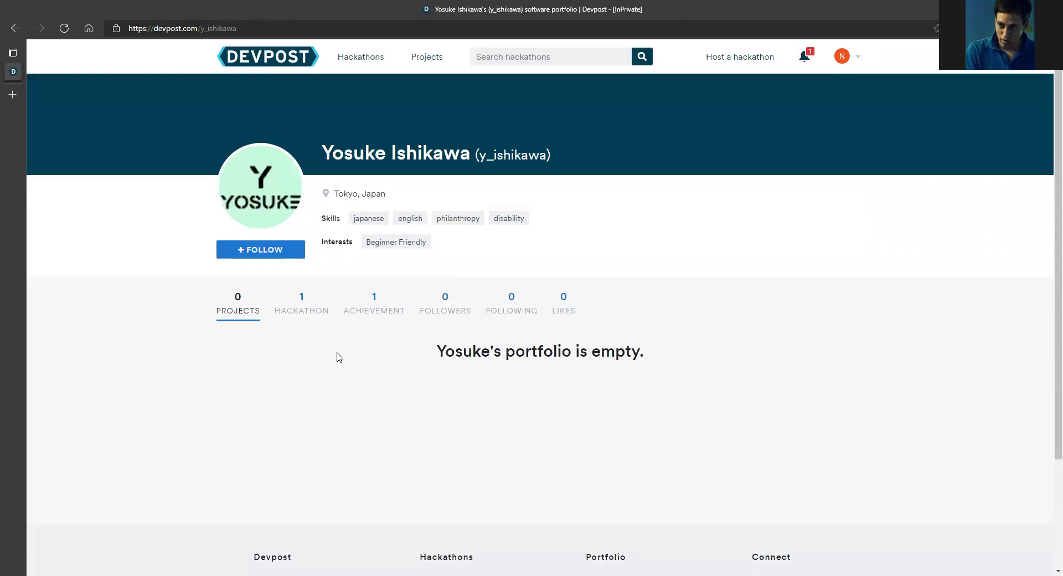
{"action": "left_click", "coordinate": [312, 320]}
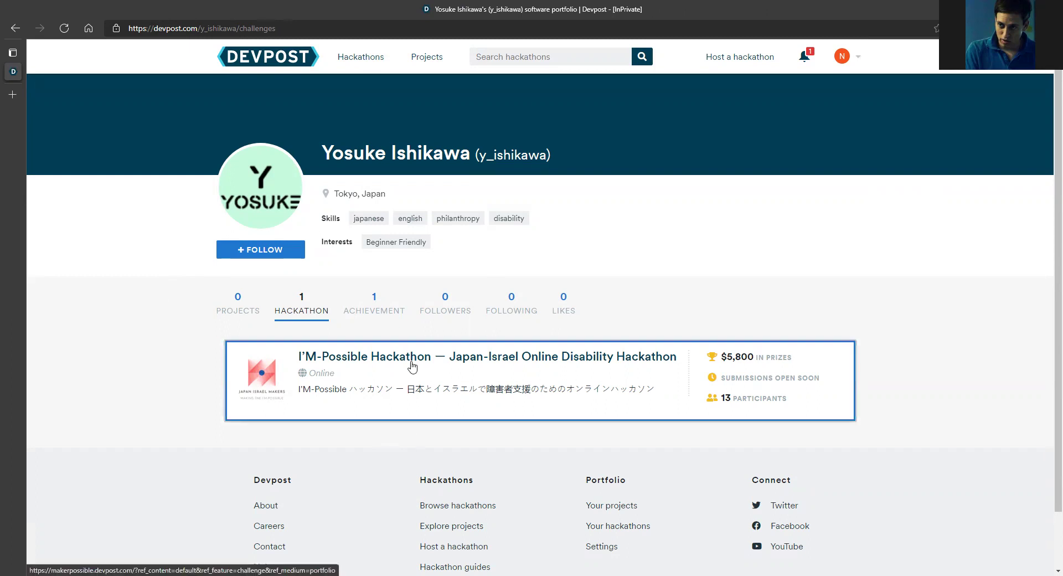
{"action": "left_click", "coordinate": [261, 249]}
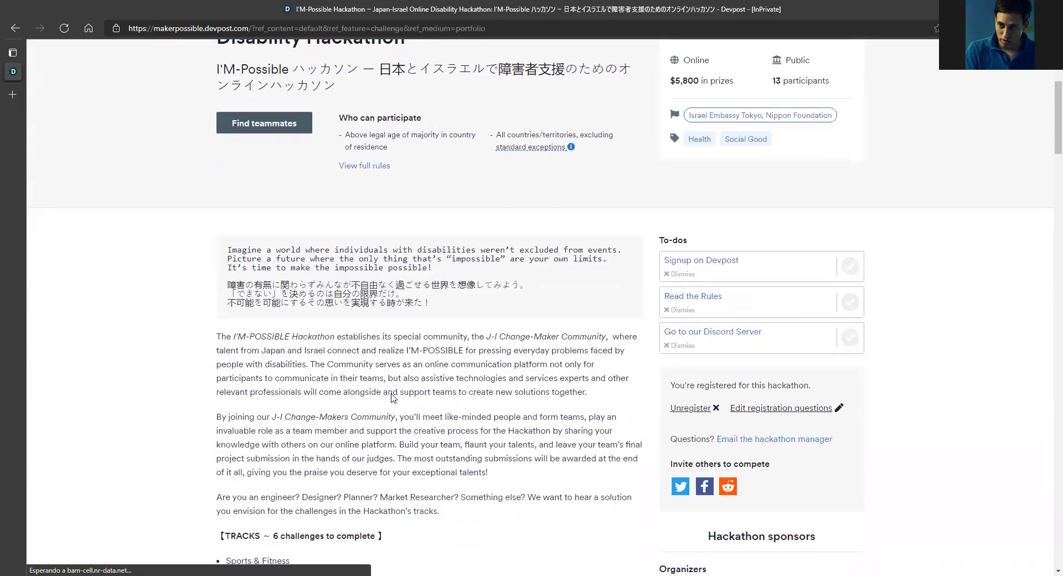
Examine the I'M-Possible Hackathon overview for its tracks, schedule, prizes, requirements, judges and judging criteria
{"action": "scroll", "coordinate": [392, 398], "scroll_direction": "down", "scroll_amount": 1}
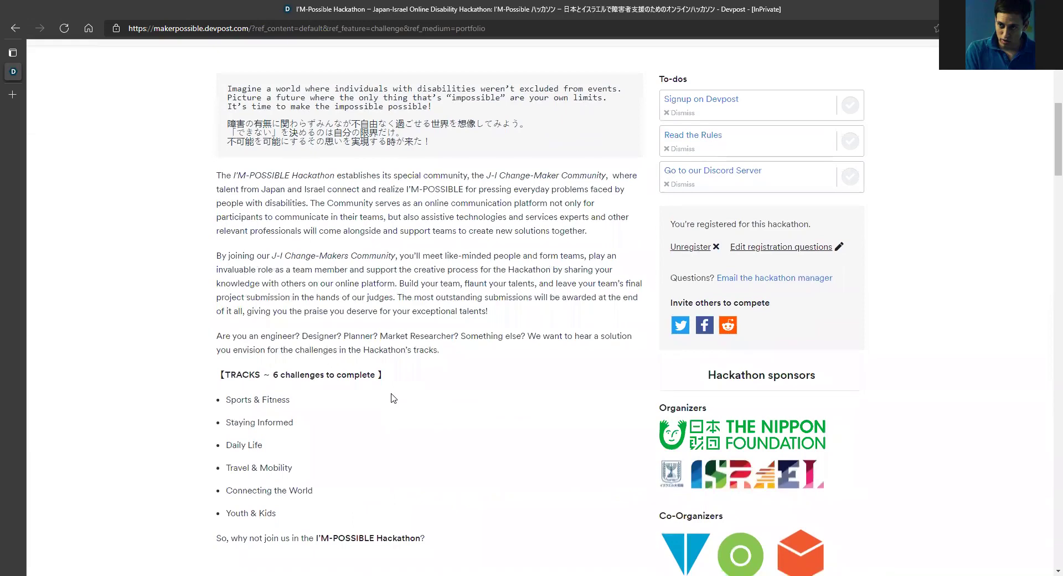
{"action": "scroll", "coordinate": [392, 398], "scroll_direction": "up", "scroll_amount": 4}
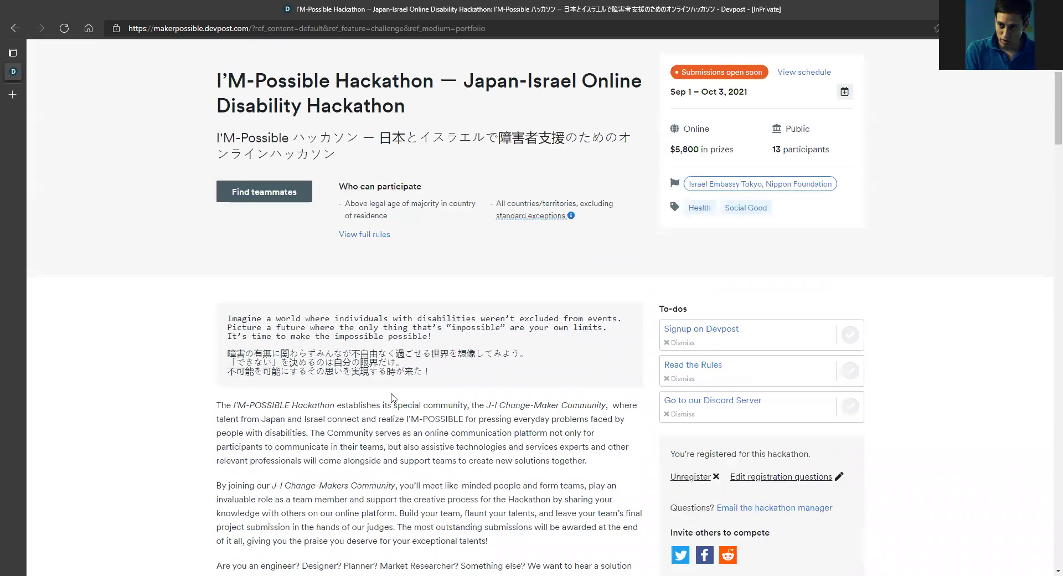
{"action": "scroll", "coordinate": [417, 386], "scroll_direction": "down", "scroll_amount": 2}
{"action": "scroll", "coordinate": [417, 386], "scroll_direction": "down", "scroll_amount": 10}
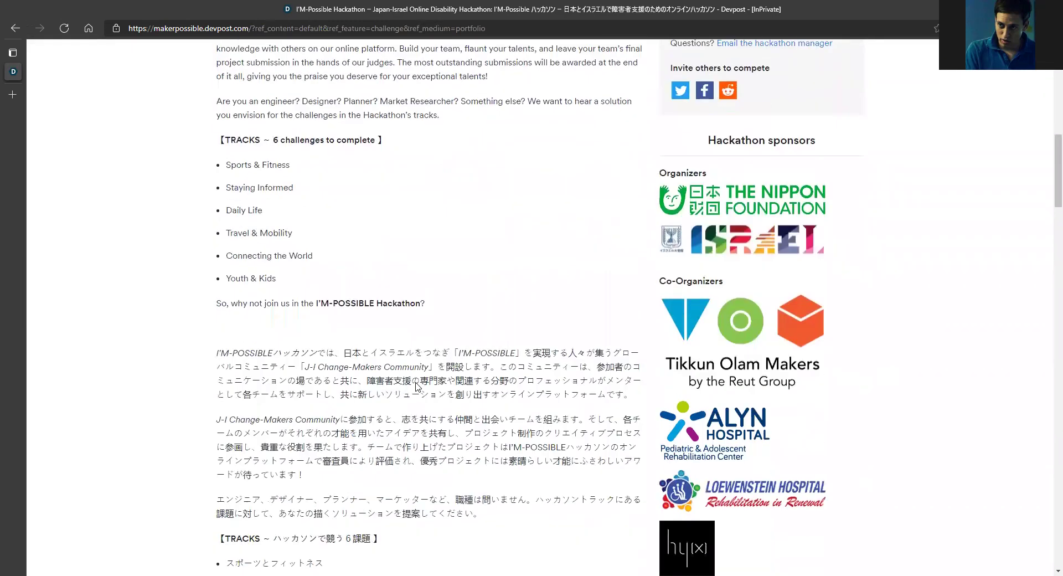
{"action": "scroll", "coordinate": [417, 386], "scroll_direction": "down", "scroll_amount": 3}
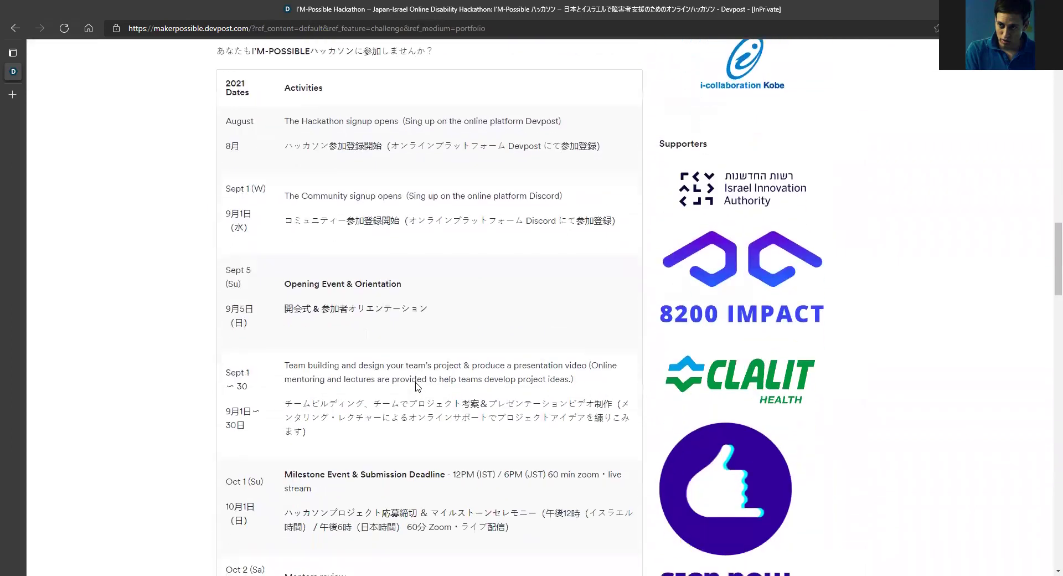
{"action": "scroll", "coordinate": [418, 386], "scroll_direction": "down", "scroll_amount": 4}
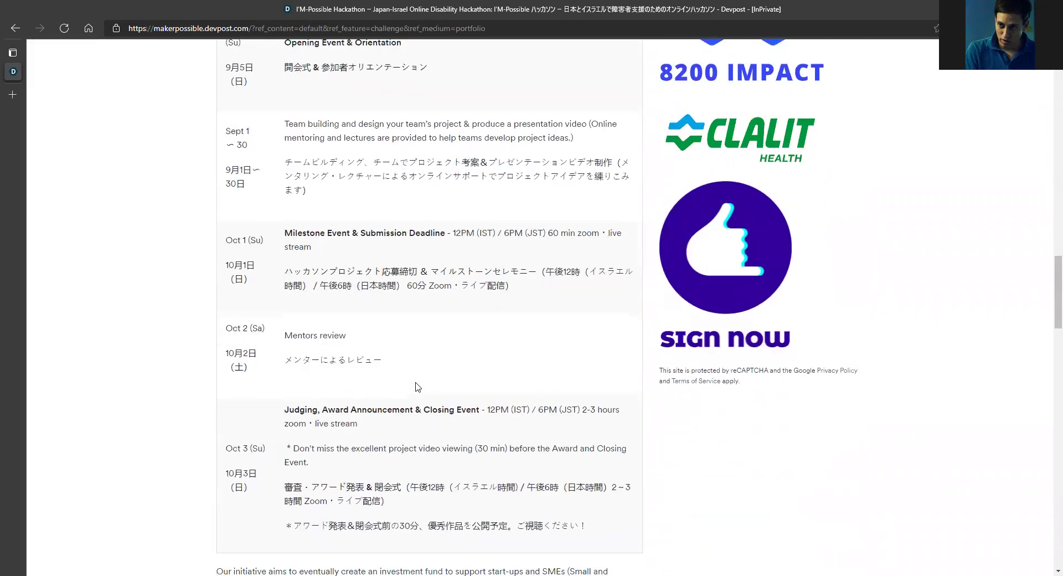
{"action": "scroll", "coordinate": [417, 387], "scroll_direction": "down", "scroll_amount": 5}
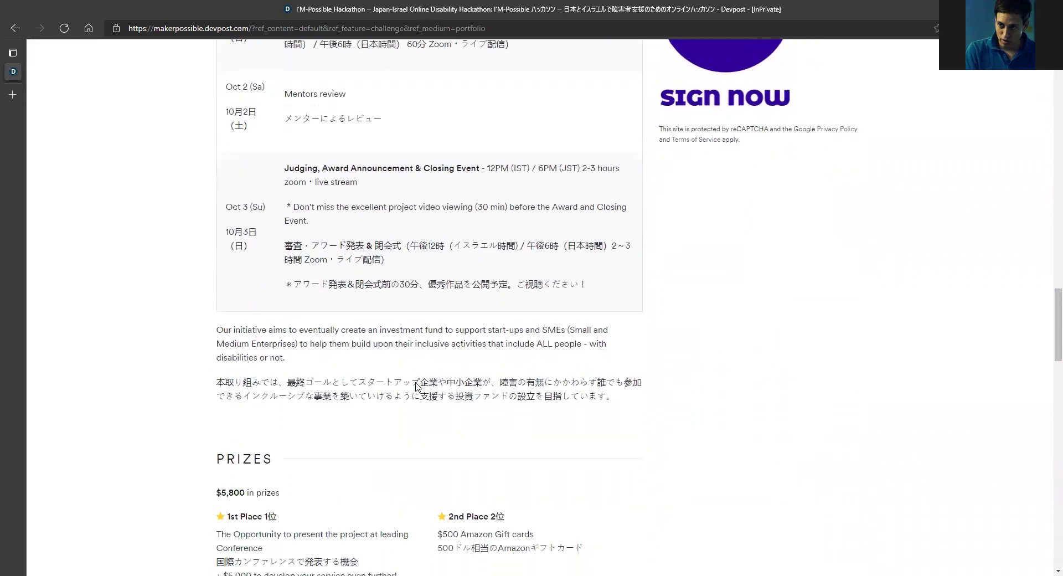
{"action": "scroll", "coordinate": [418, 386], "scroll_direction": "down", "scroll_amount": 2}
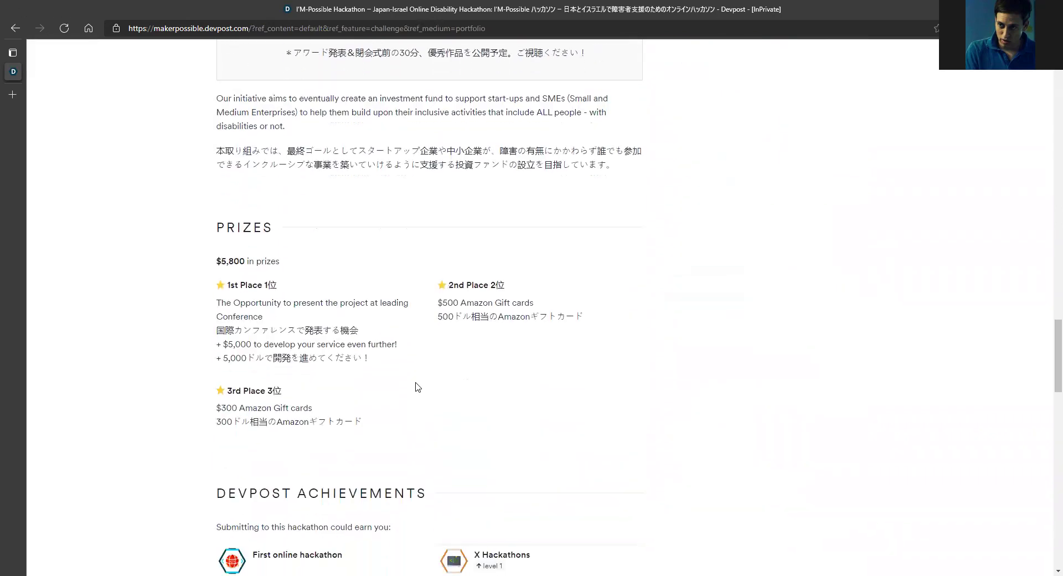
{"action": "scroll", "coordinate": [417, 387], "scroll_direction": "down", "scroll_amount": 4}
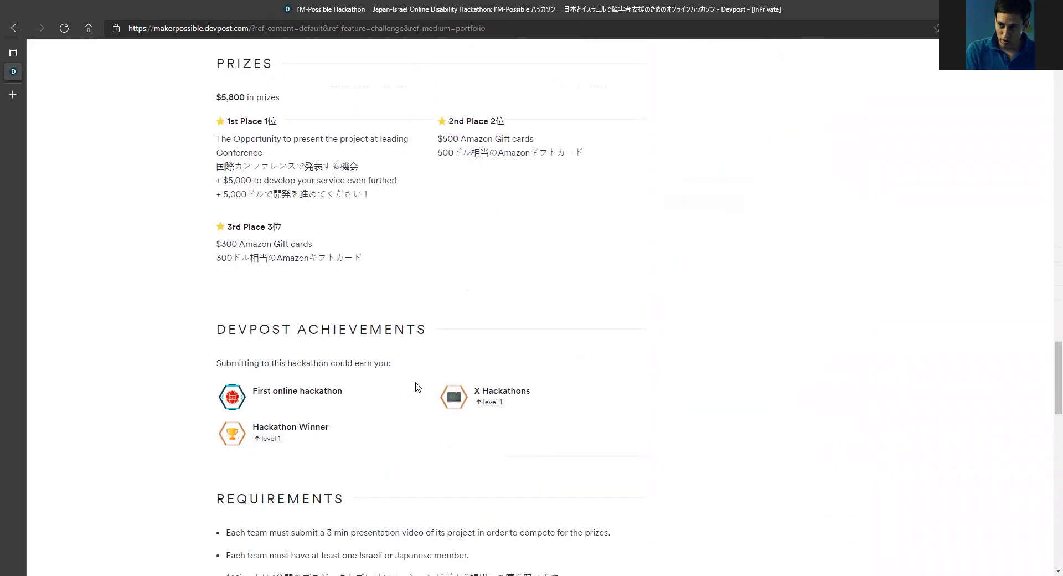
{"action": "scroll", "coordinate": [418, 387], "scroll_direction": "down", "scroll_amount": 1}
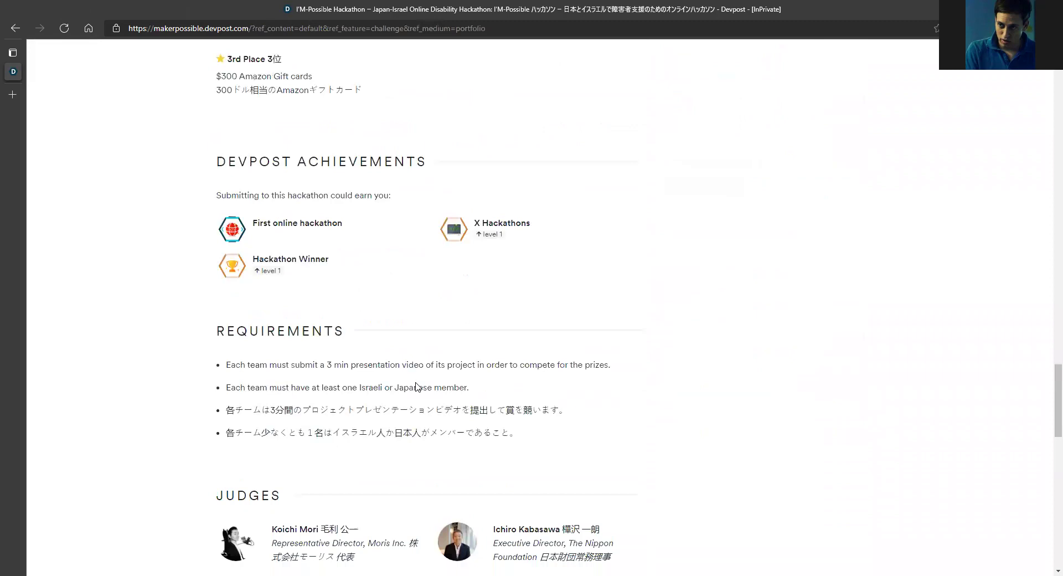
{"action": "scroll", "coordinate": [418, 387], "scroll_direction": "down", "scroll_amount": 2}
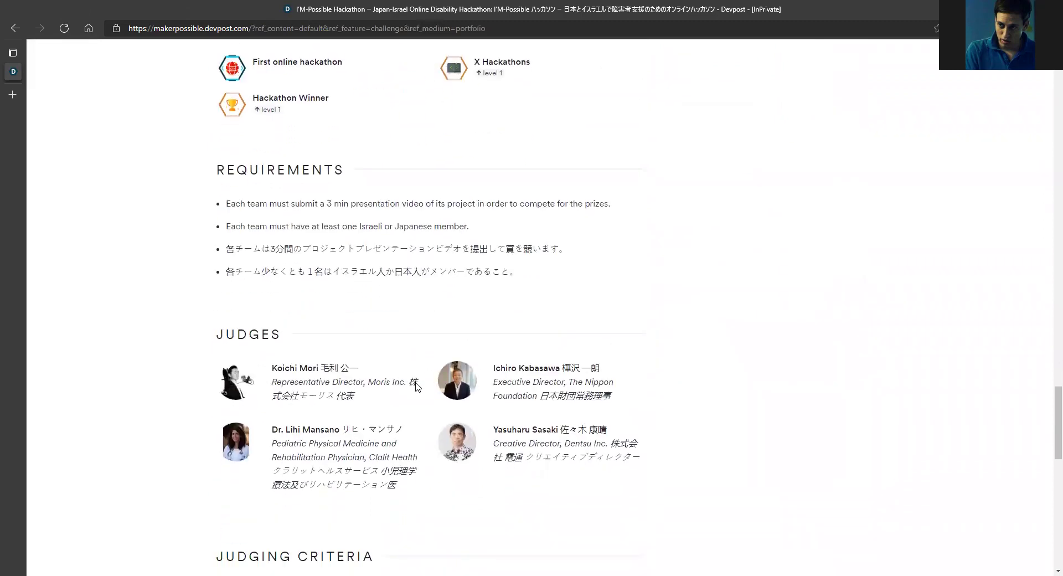
{"action": "scroll", "coordinate": [417, 387], "scroll_direction": "down", "scroll_amount": 3}
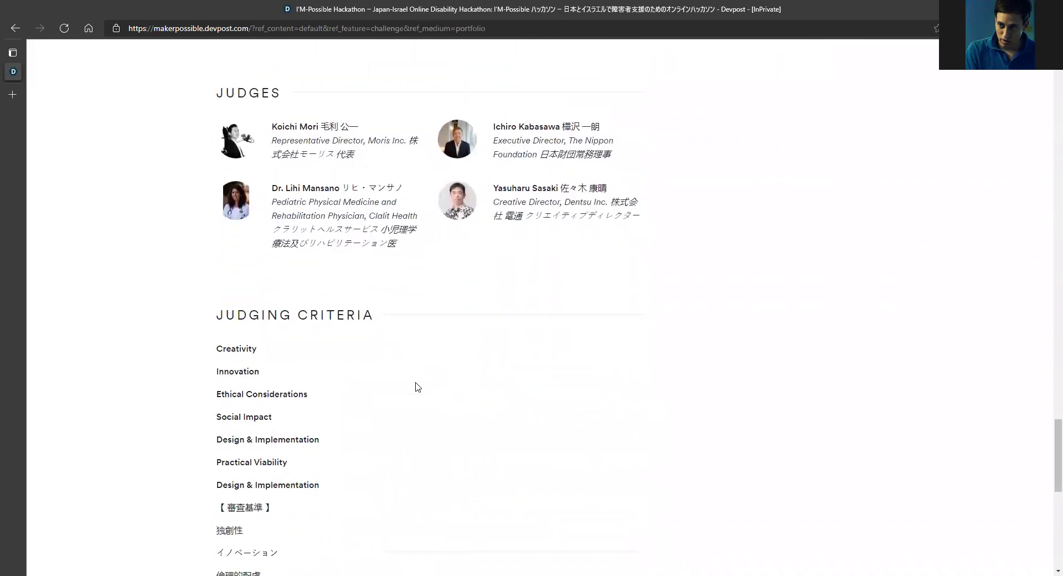
{"action": "scroll", "coordinate": [417, 386], "scroll_direction": "down", "scroll_amount": 5}
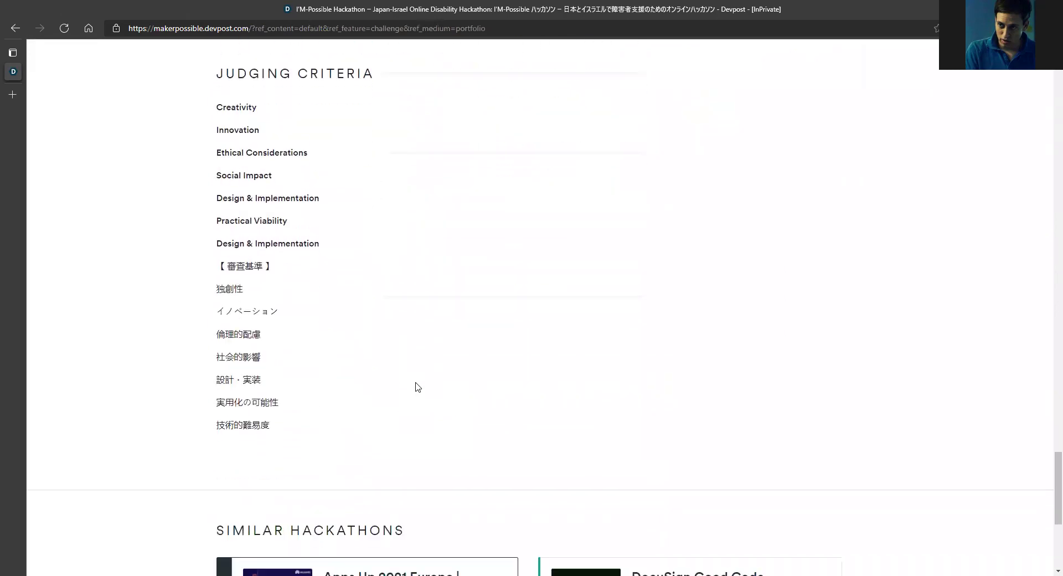
{"action": "scroll", "coordinate": [1048, 471], "scroll_direction": "up", "scroll_amount": 3}
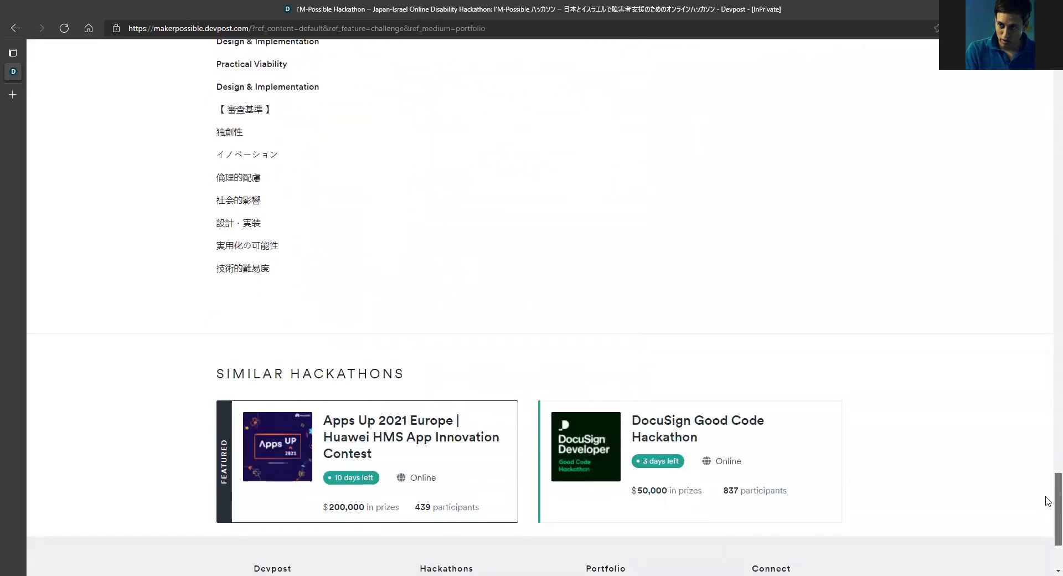
{"action": "scroll", "coordinate": [1048, 471], "scroll_direction": "up", "scroll_amount": 10}
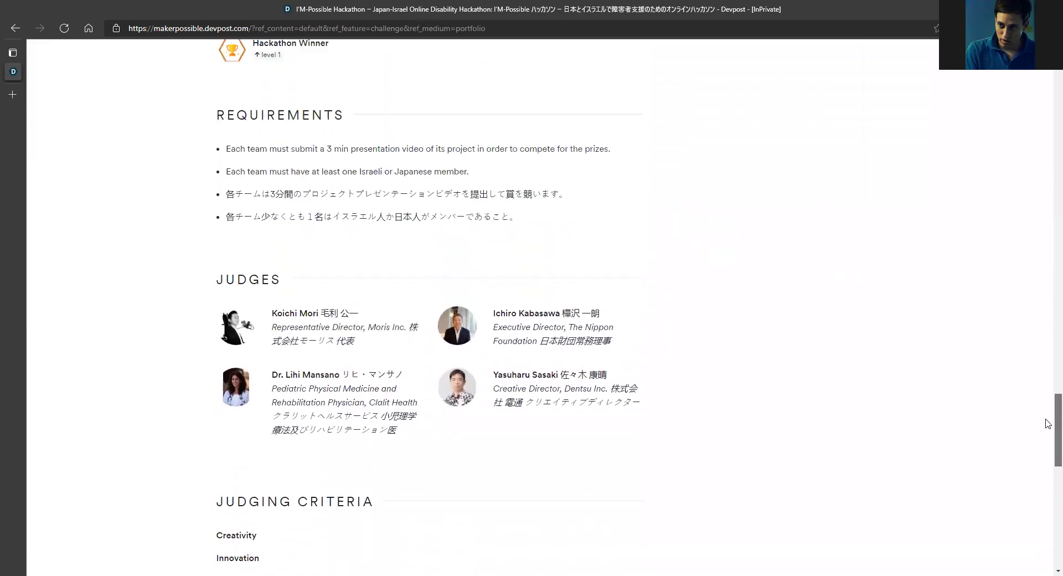
{"action": "scroll", "coordinate": [1041, 362], "scroll_direction": "up", "scroll_amount": 12}
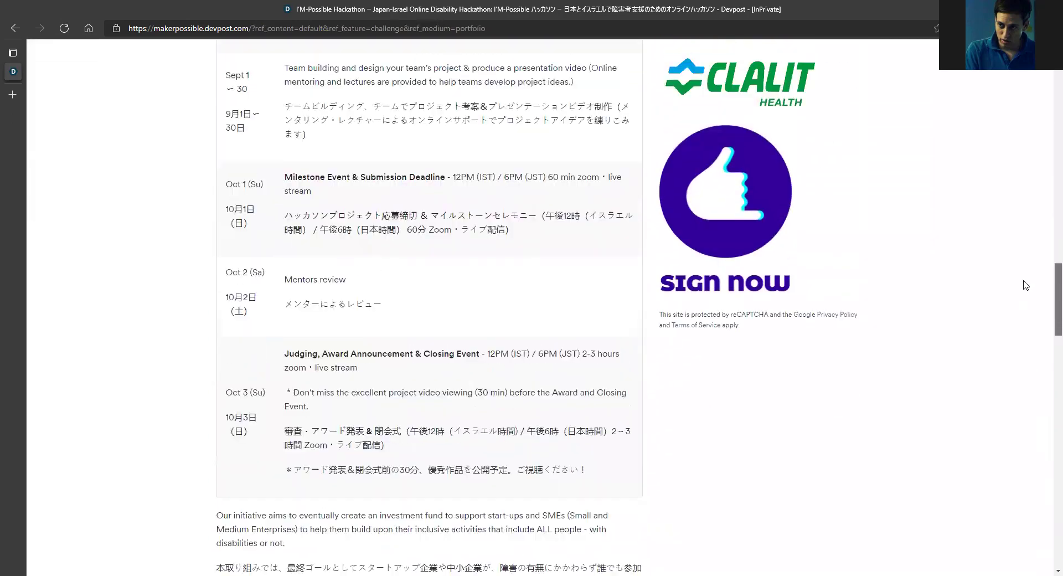
{"action": "scroll", "coordinate": [1017, 230], "scroll_direction": "up", "scroll_amount": 12}
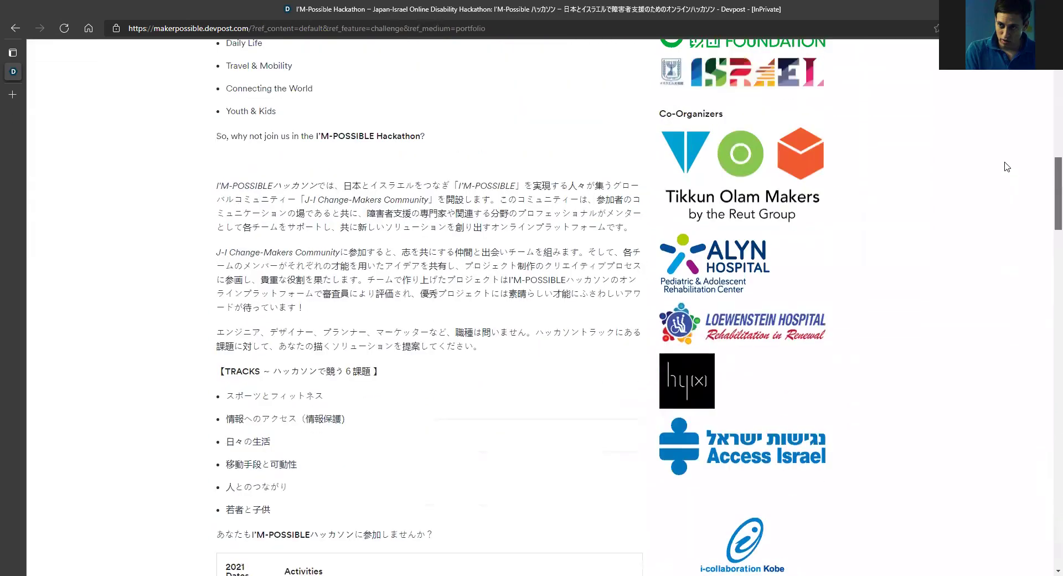
{"action": "scroll", "coordinate": [996, 106], "scroll_direction": "up", "scroll_amount": 5}
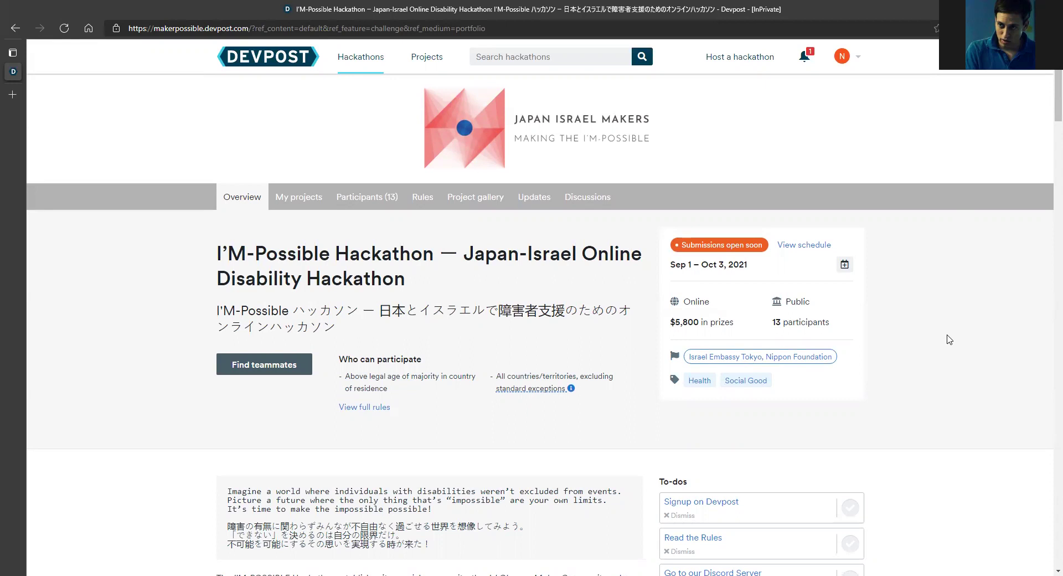
Look for teammates among the hackathon's participants and start a team-up request message to the front-end developer
{"action": "left_click", "coordinate": [235, 364]}
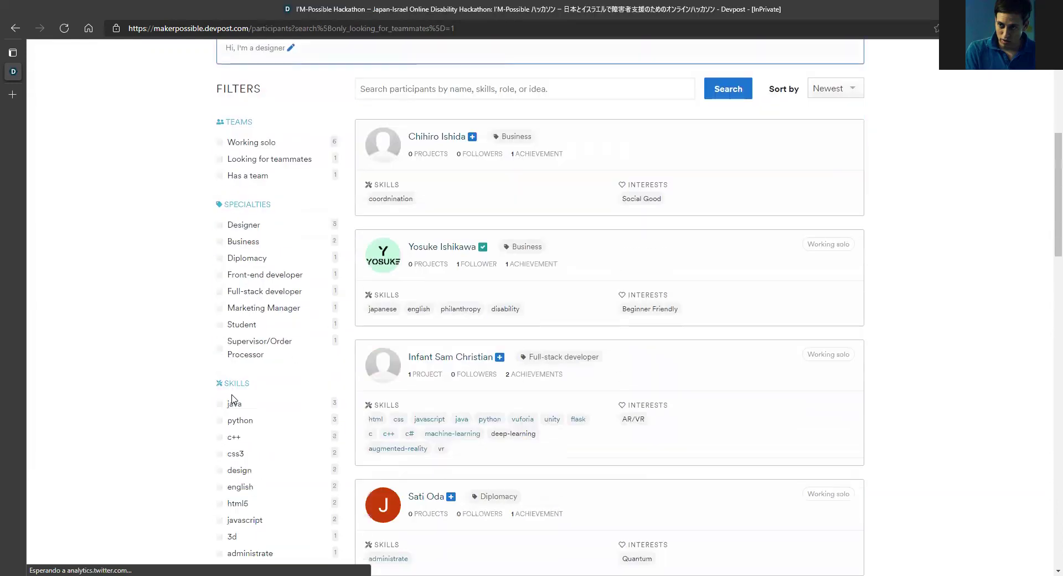
{"action": "scroll", "coordinate": [388, 460], "scroll_direction": "down", "scroll_amount": 9}
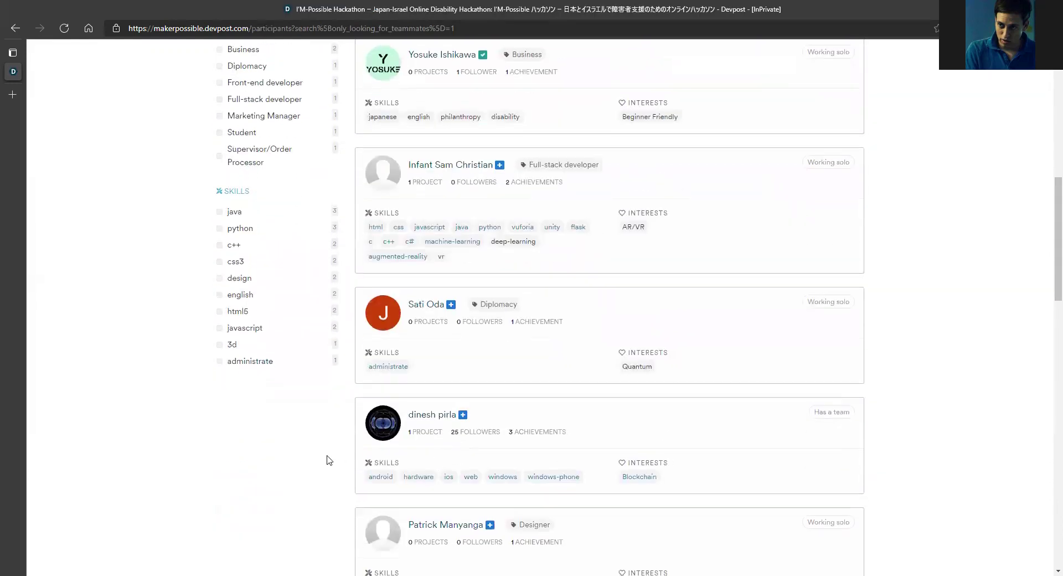
{"action": "scroll", "coordinate": [434, 485], "scroll_direction": "down", "scroll_amount": 3}
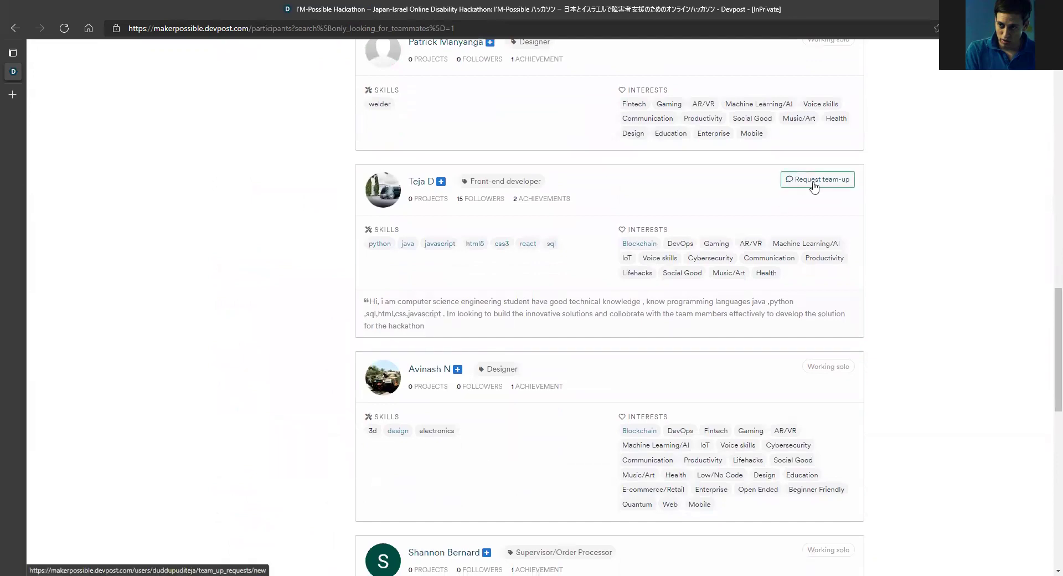
{"action": "left_click", "coordinate": [818, 187]}
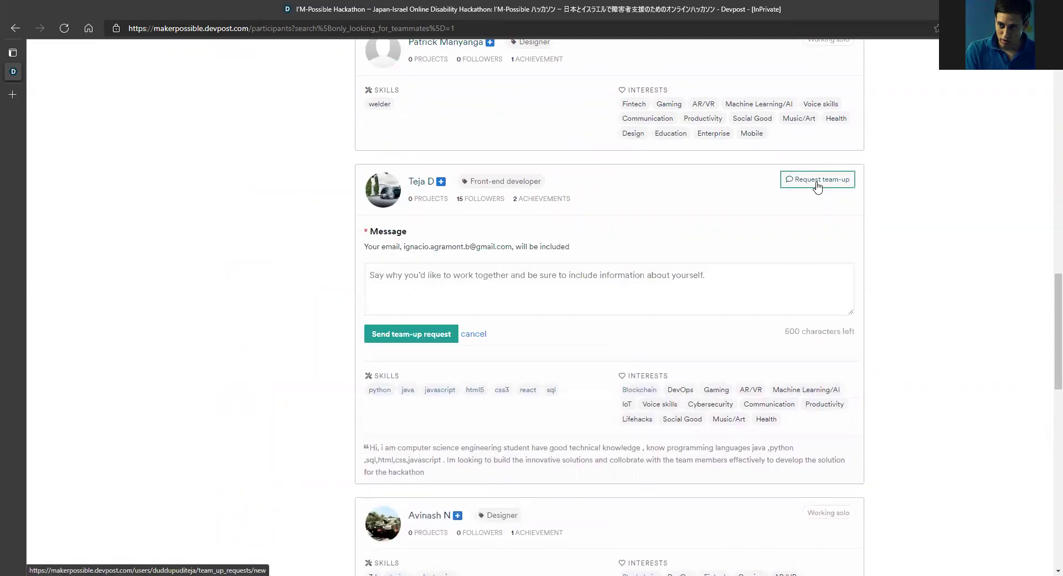
{"action": "left_click", "coordinate": [642, 278]}
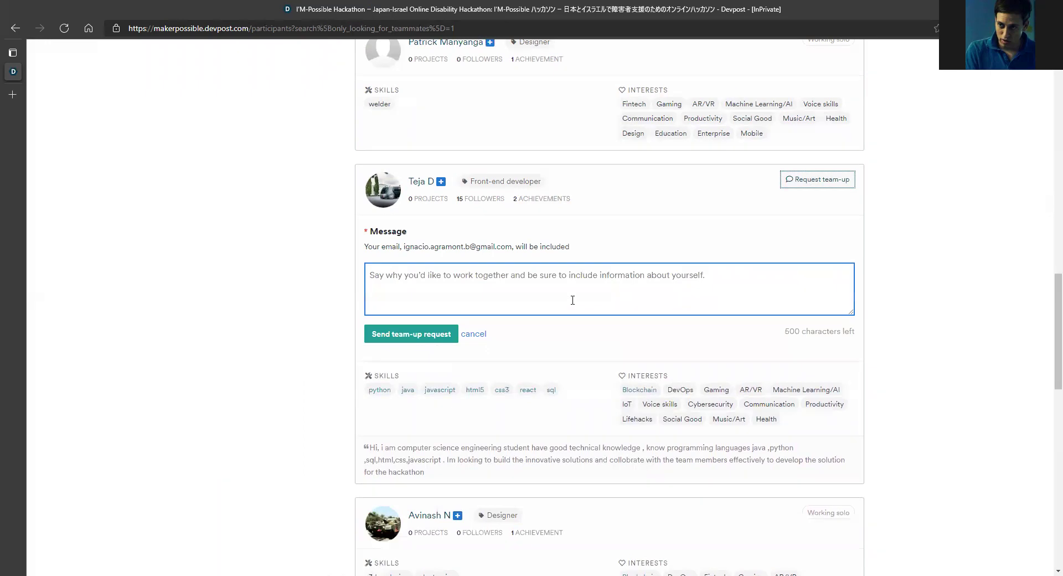